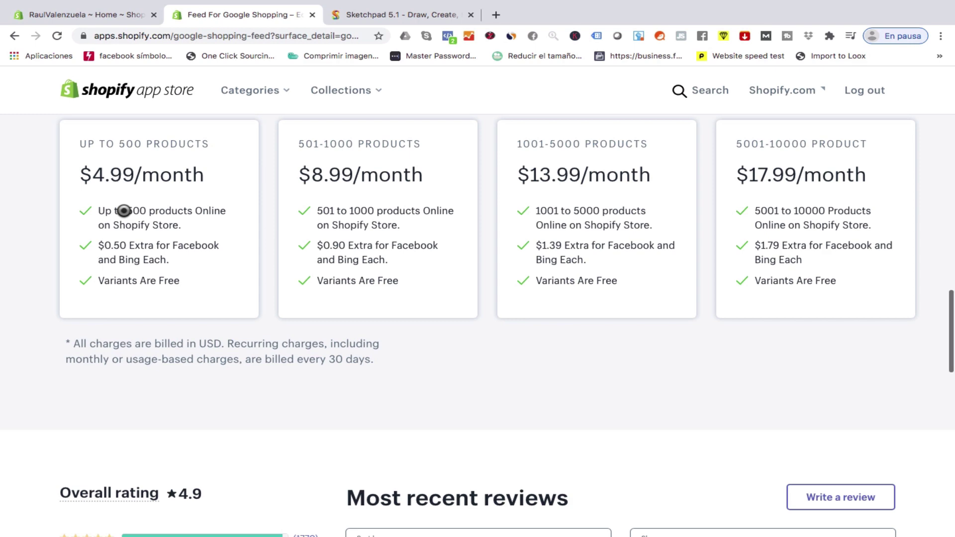
Scroll back up to the top of the Feed For Google Shopping listing after reviewing pricing.
scroll(124, 211, up, 15)
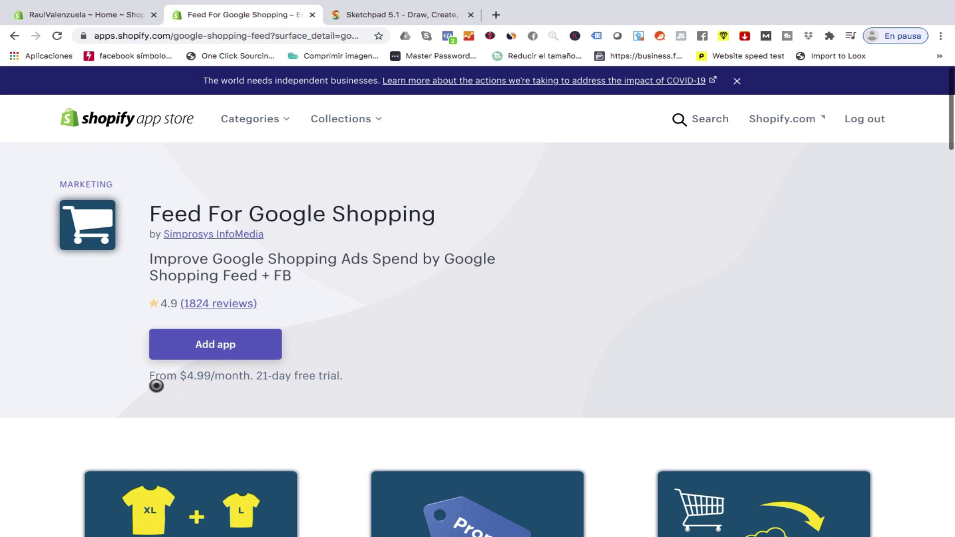
Add and install the Feed For Google Shopping app, then show the Sketchpad diagram.
click(219, 353)
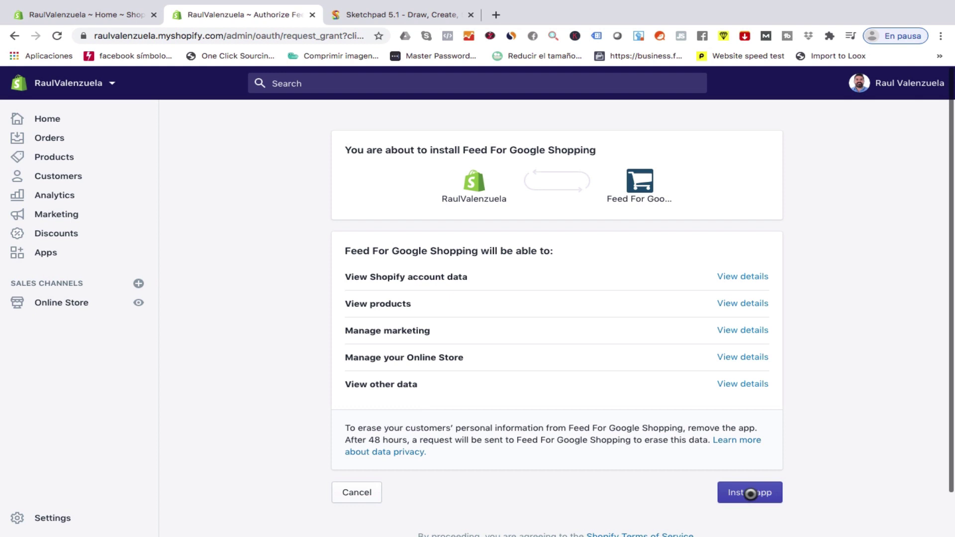
click(750, 494)
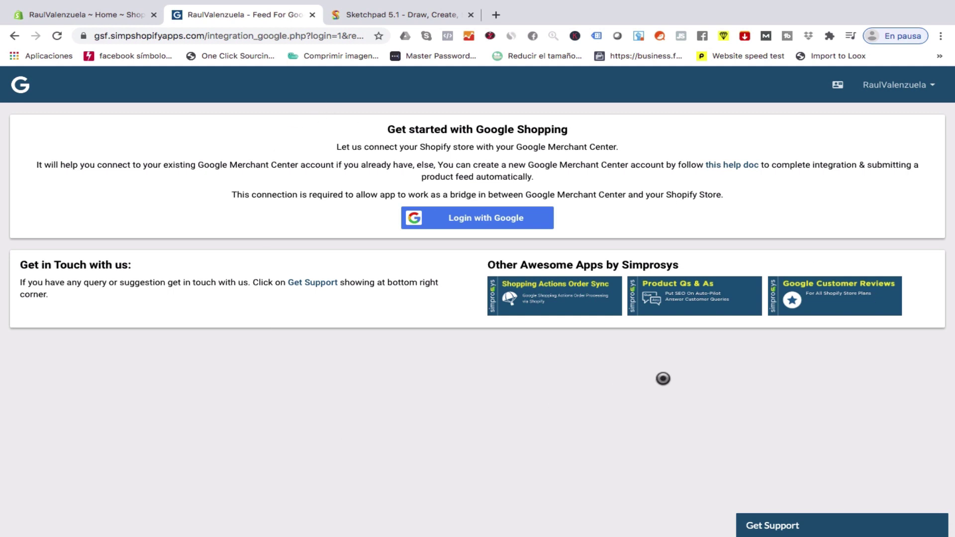
click(393, 14)
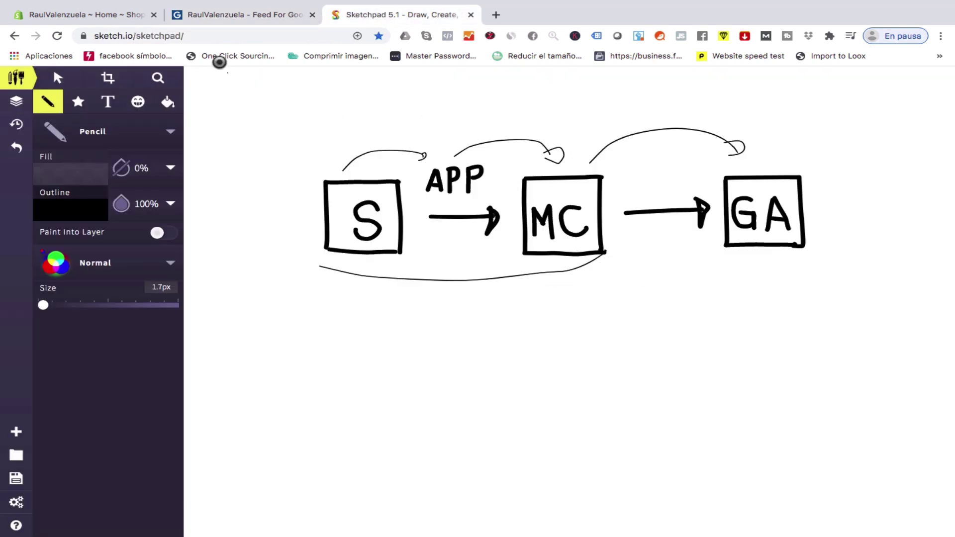
Return to the Feed For Google app's Google Shopping setup page.
click(262, 15)
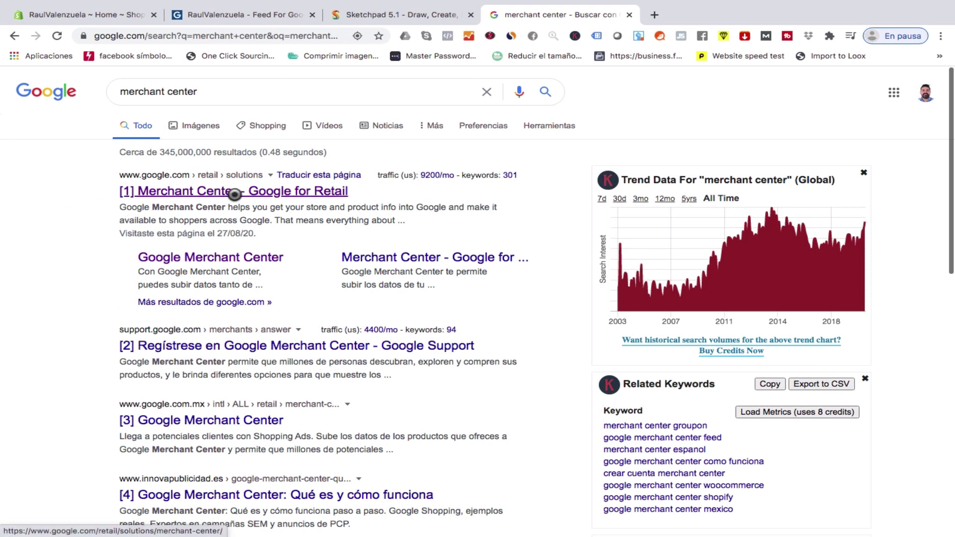
Open the 'Merchant Center - Google for Retail' result and continue via Comenzar to the setup guide.
click(213, 191)
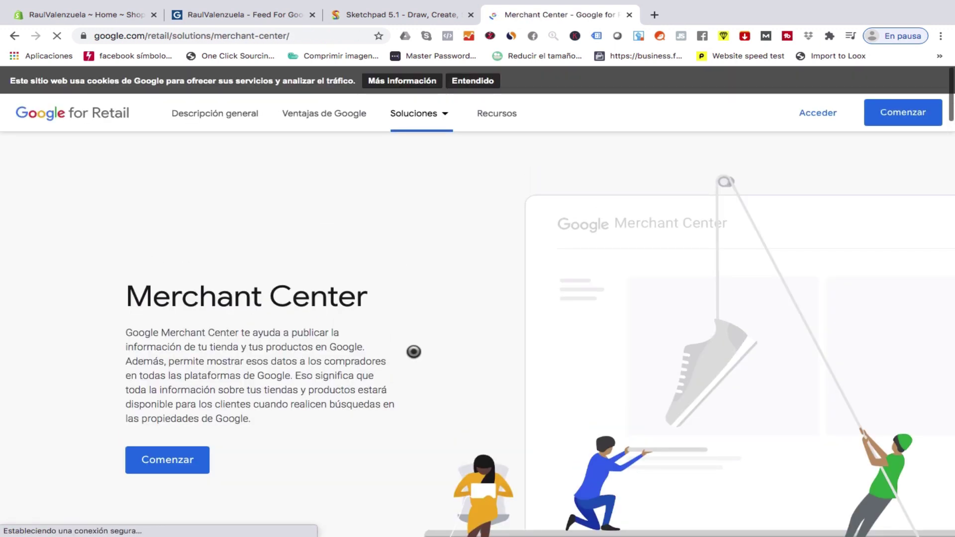
scroll(413, 351, down, 1)
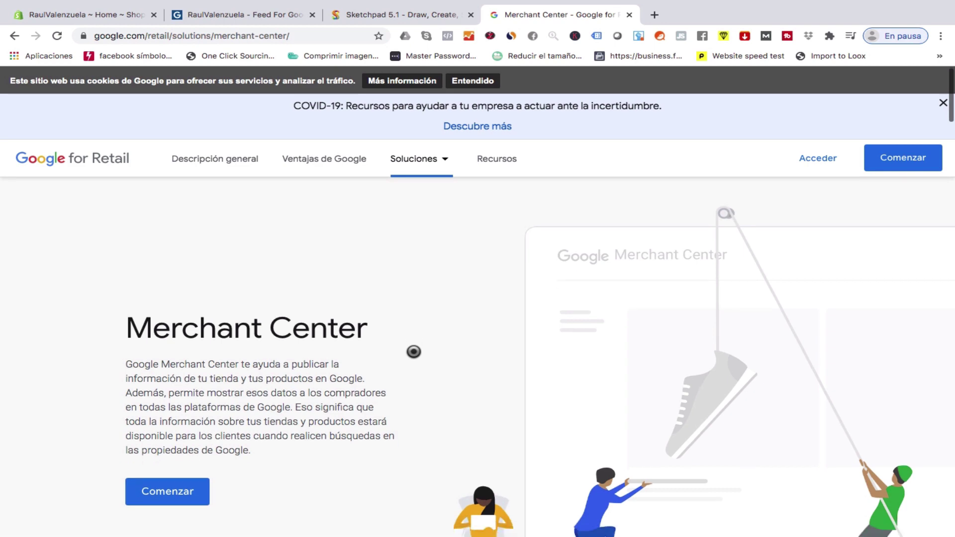
scroll(401, 363, down, 3)
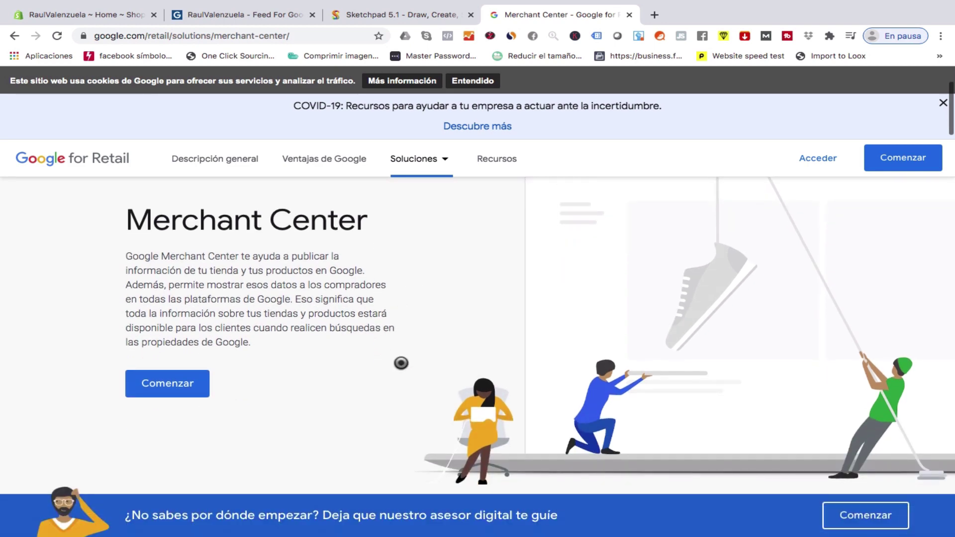
scroll(401, 364, down, 8)
scroll(401, 363, down, 3)
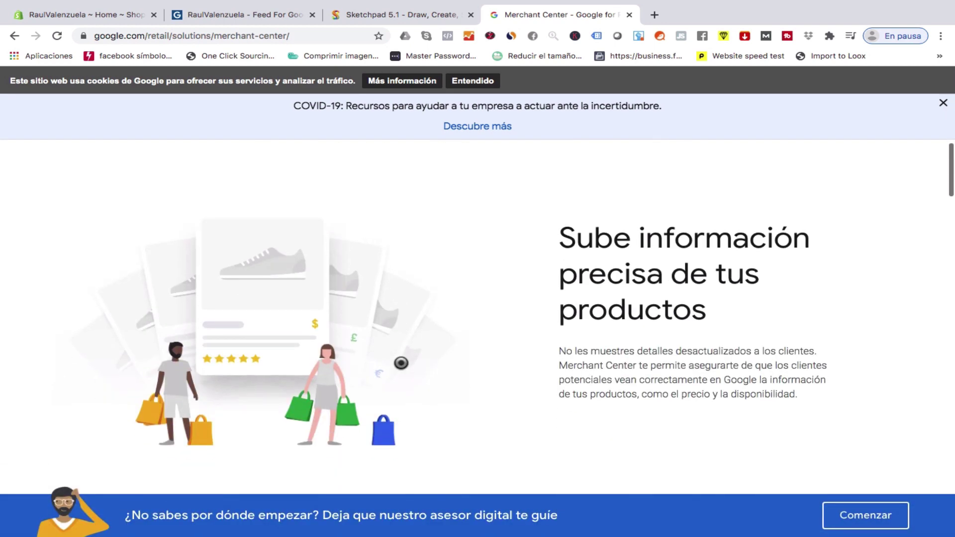
scroll(401, 363, up, 10)
scroll(401, 364, down, 3)
scroll(401, 363, up, 1)
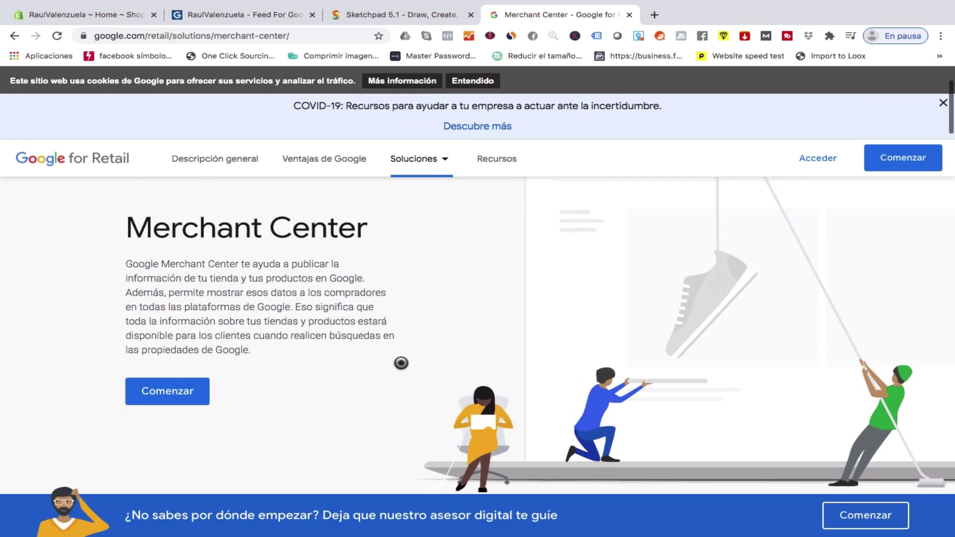
click(178, 396)
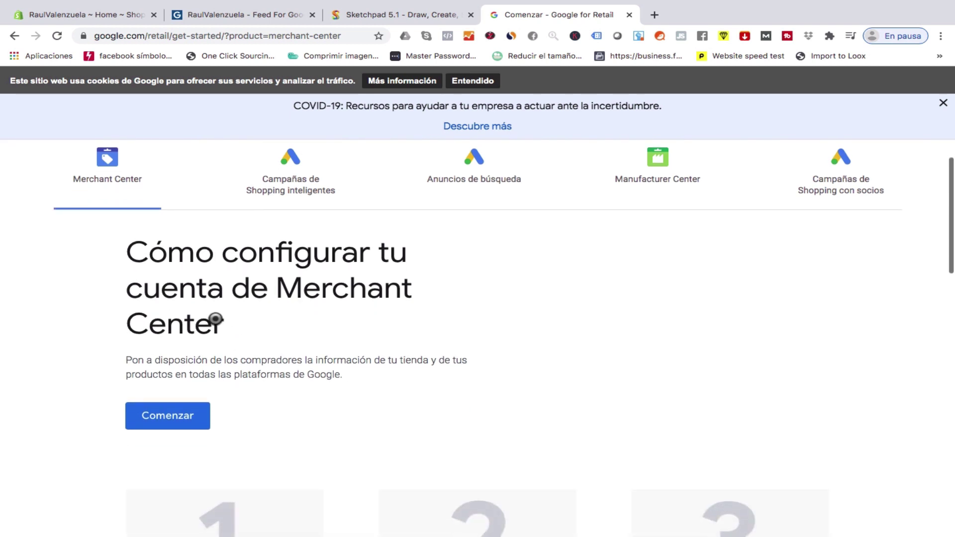
Open the Merchant Center signup form and enter the business name.
click(184, 427)
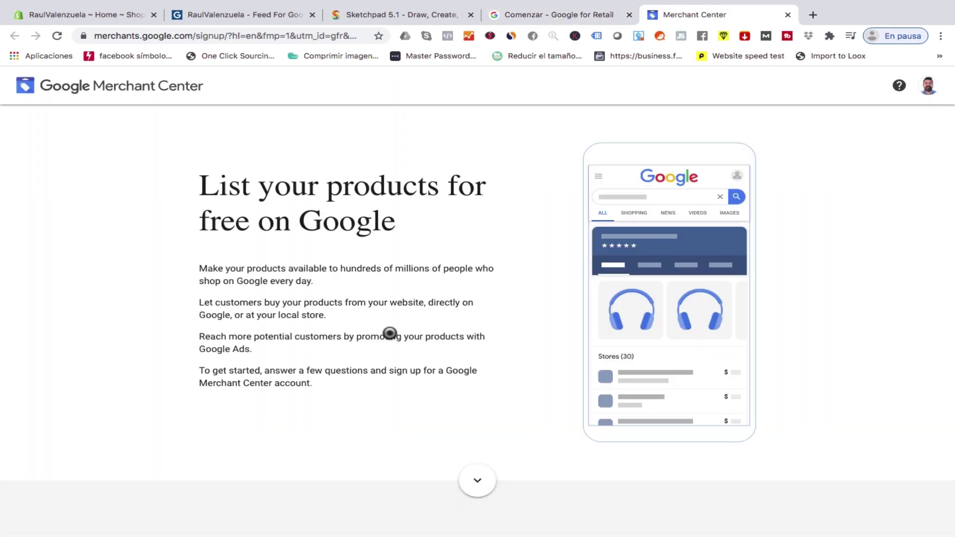
scroll(387, 341, down, 3)
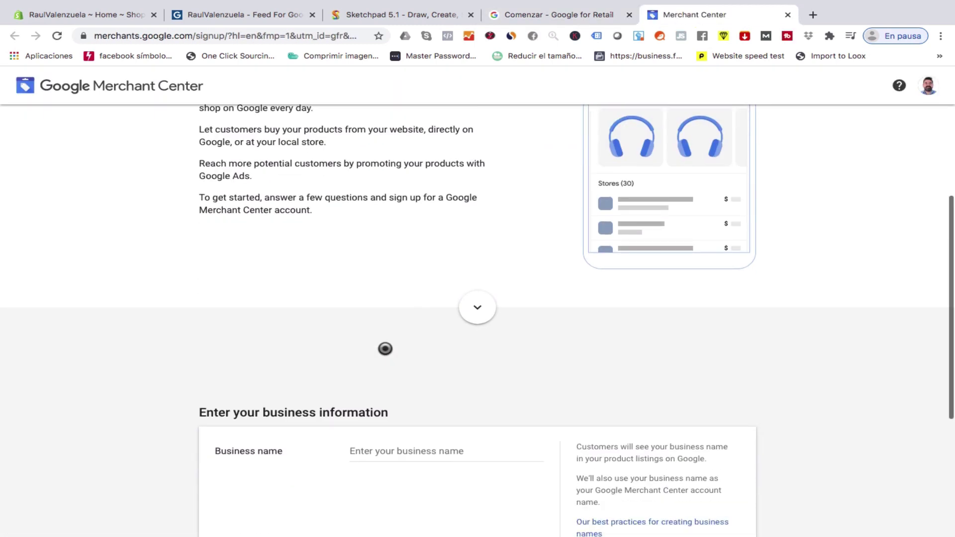
scroll(385, 349, down, 3)
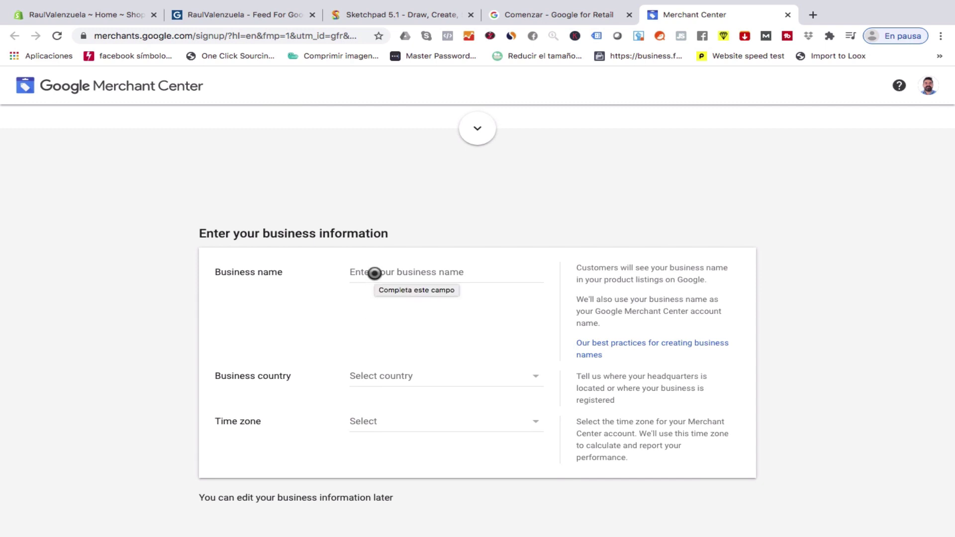
click(374, 273)
text(Raul Valenzuela)
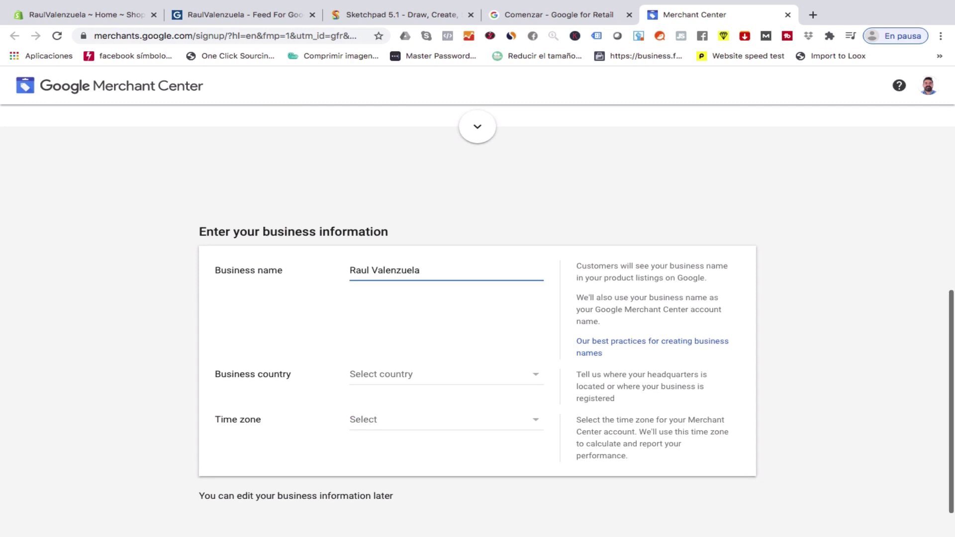
Set the business country to Mexico with the GMT-08:00 time zone.
click(417, 374)
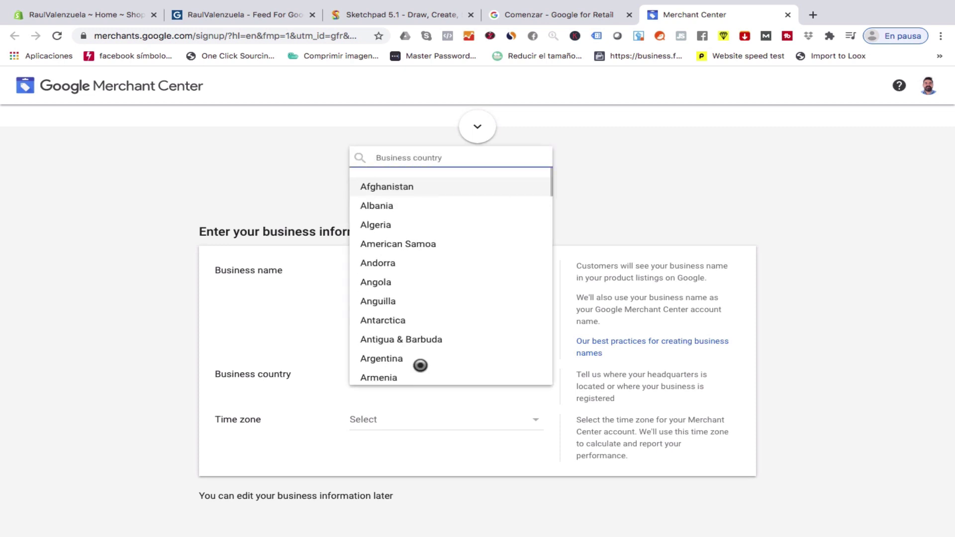
scroll(487, 454, down, 1)
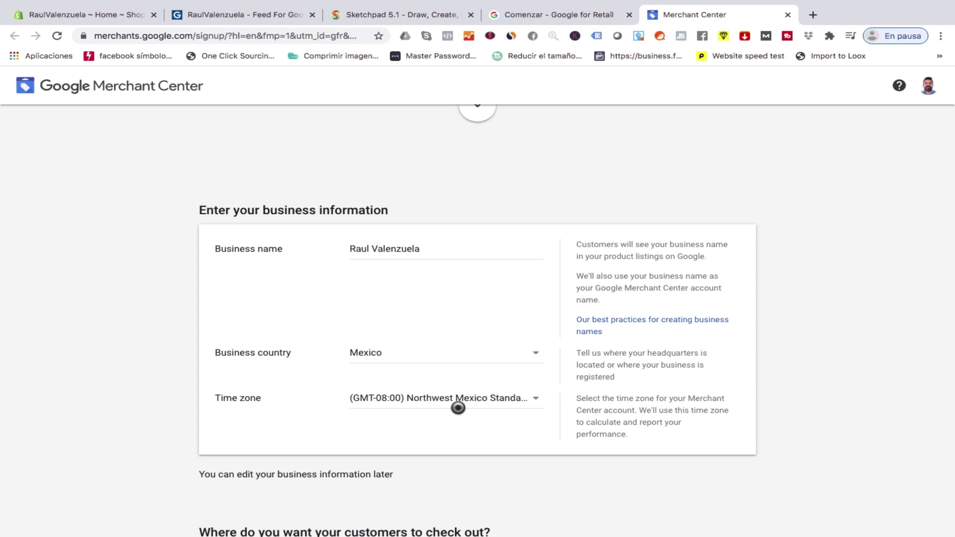
scroll(457, 406, down, 1)
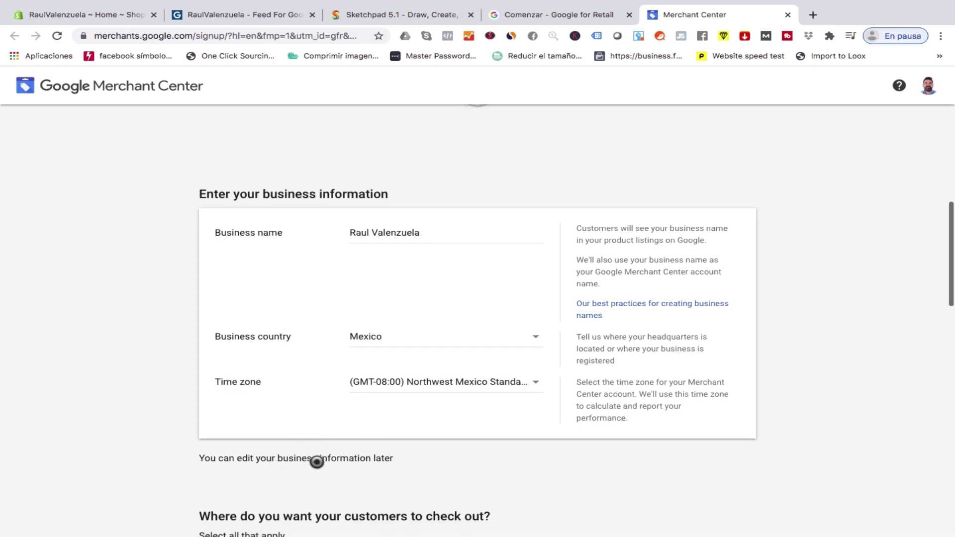
scroll(394, 397, down, 3)
scroll(396, 398, down, 2)
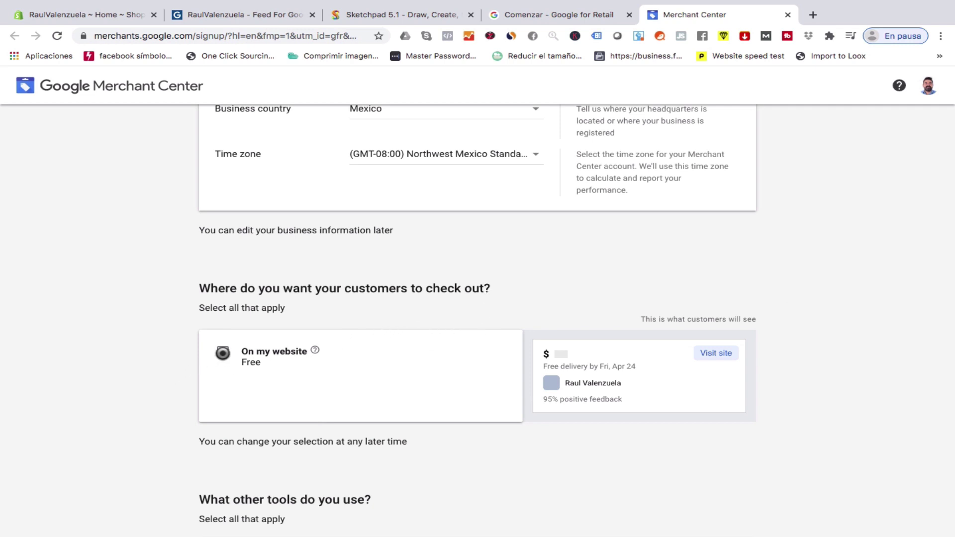
Choose checkout on my website and tick Shopify and PayPal as tools in use.
click(222, 354)
scroll(388, 375, down, 5)
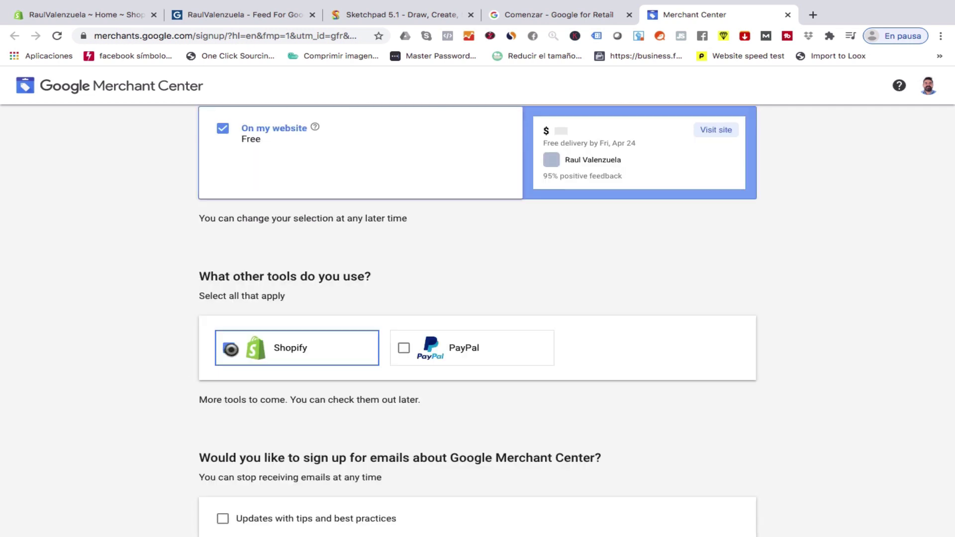
click(230, 348)
click(416, 348)
Accept the Merchant Center Terms of Service.
scroll(837, 372, down, 2)
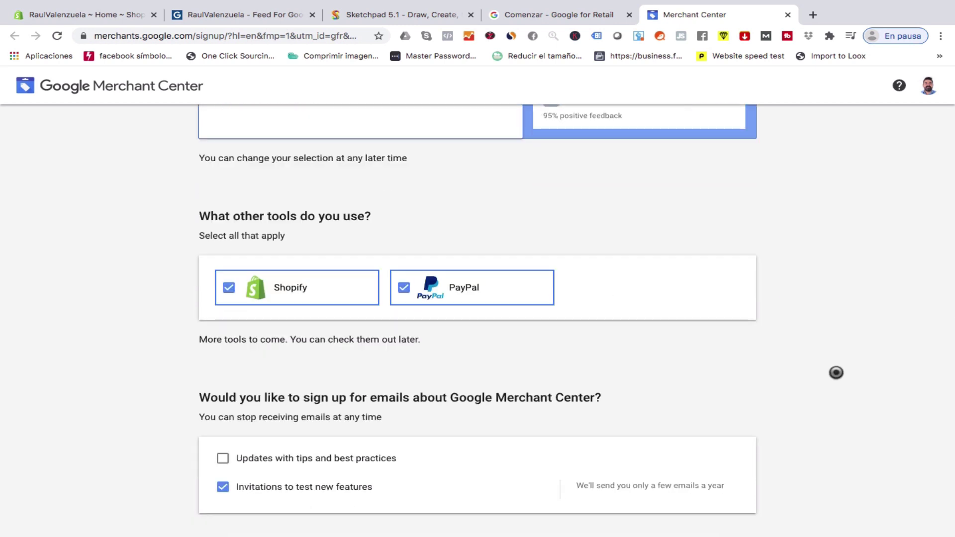
scroll(836, 373, down, 4)
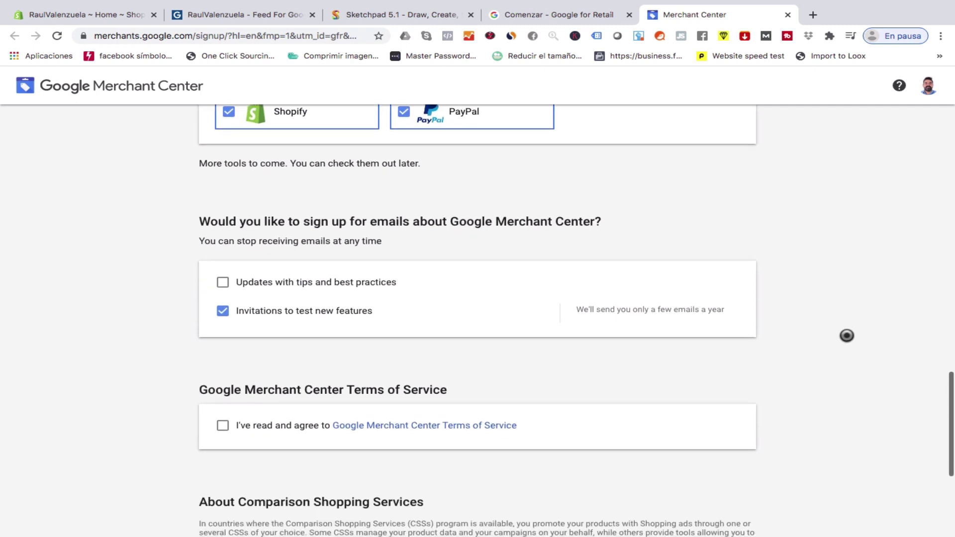
scroll(821, 294, down, 1)
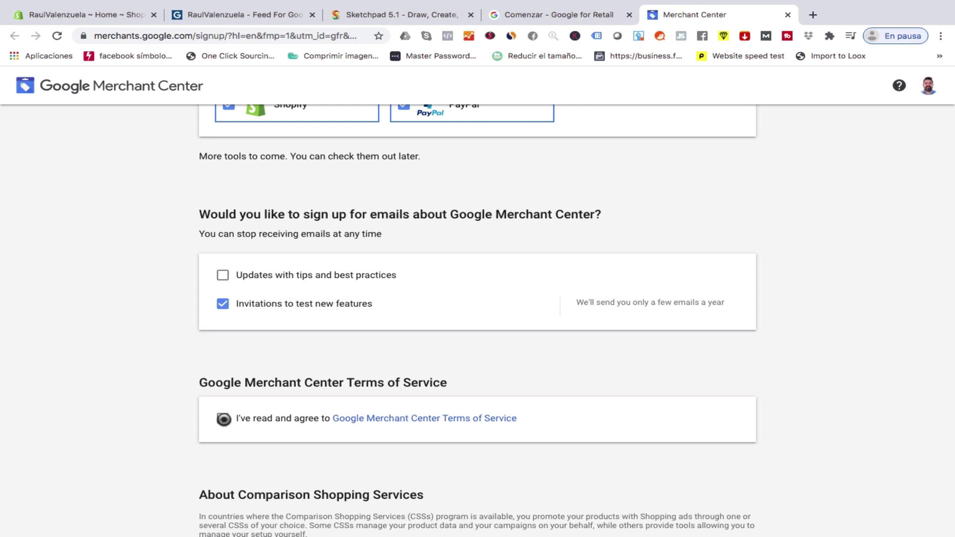
click(224, 420)
scroll(288, 382, down, 3)
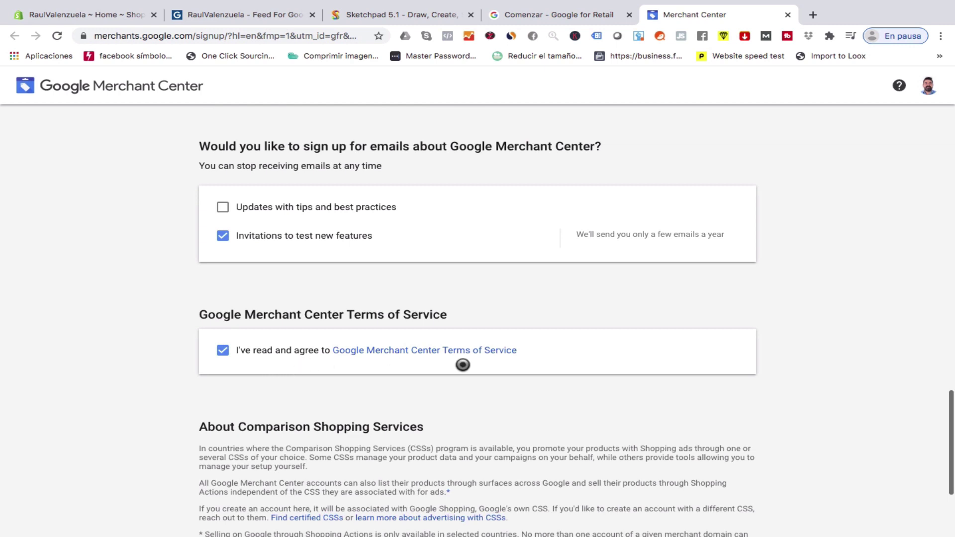
scroll(833, 379, down, 5)
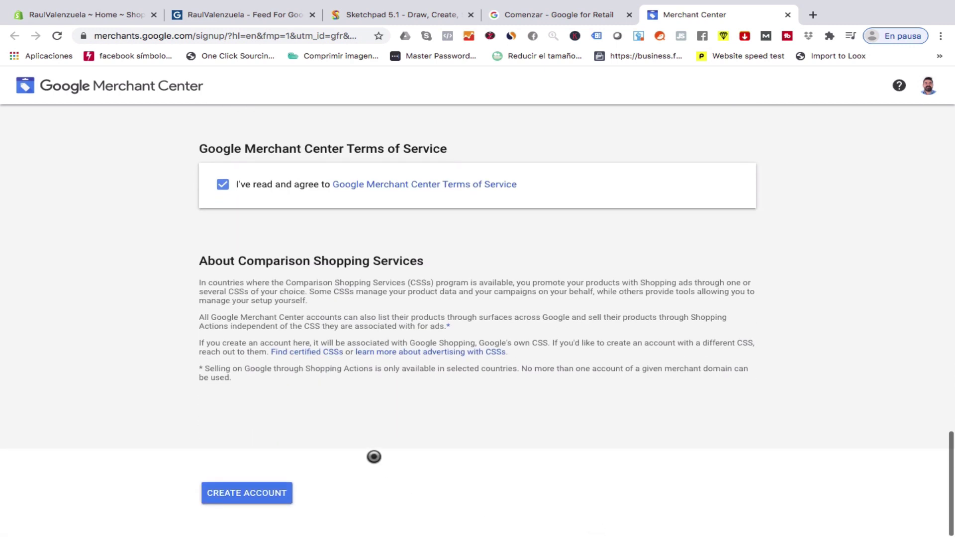
Create the Merchant Center account and follow the unverified-website warning to its fix page.
click(242, 494)
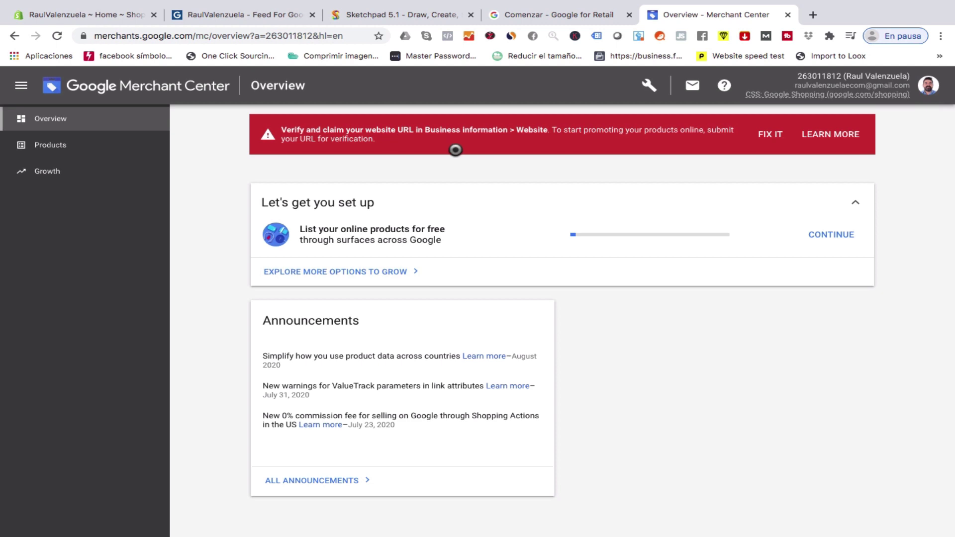
click(764, 140)
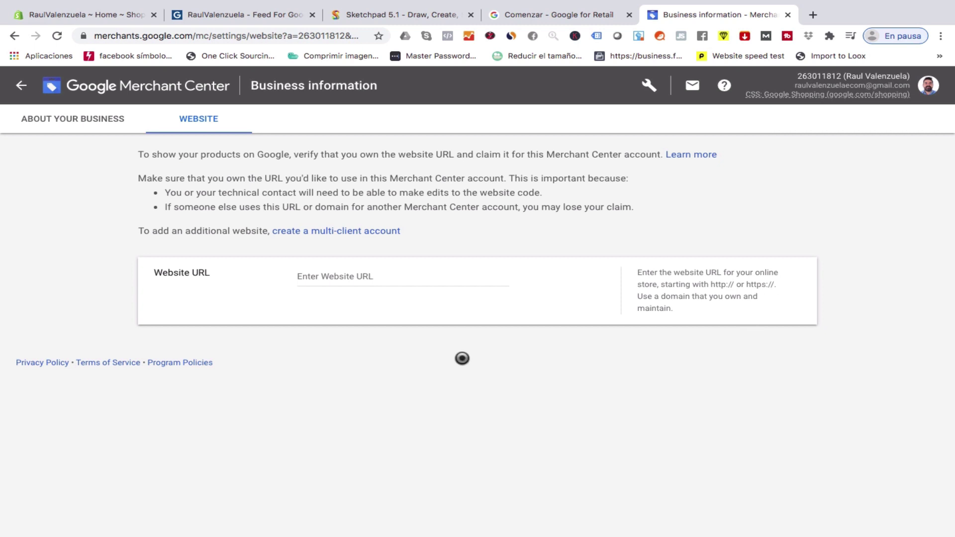
Enter the store's website URL and save it.
click(317, 277)
text(soyraulvalenzuela.com)
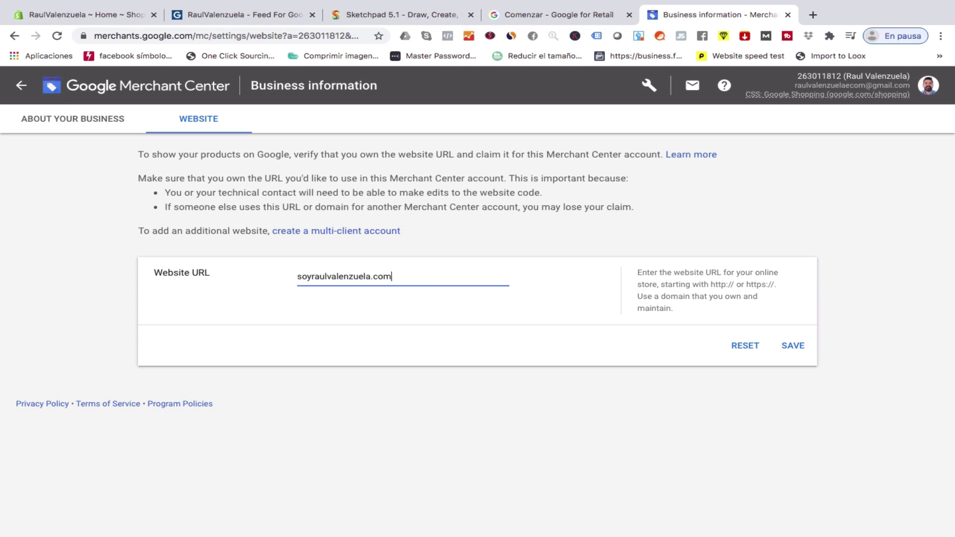
click(800, 351)
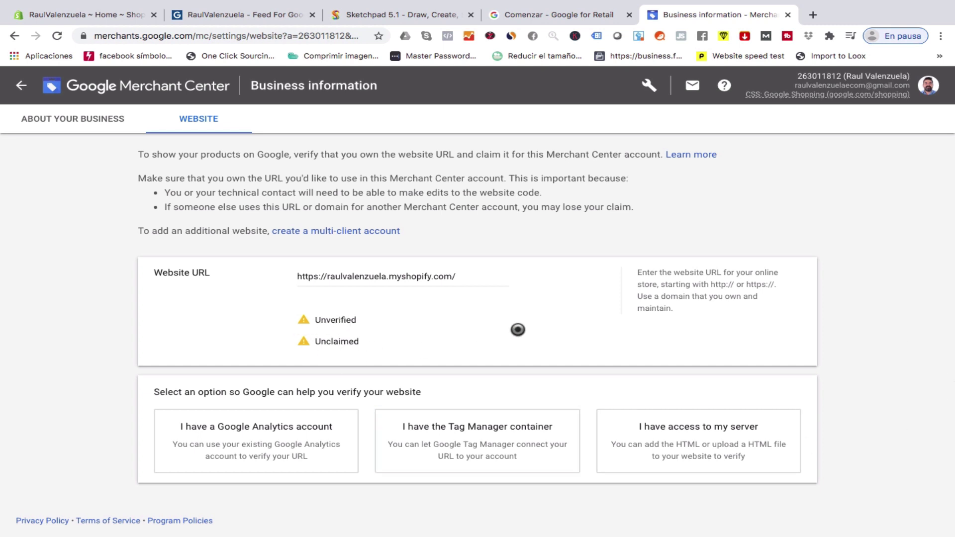
scroll(518, 330, down, 1)
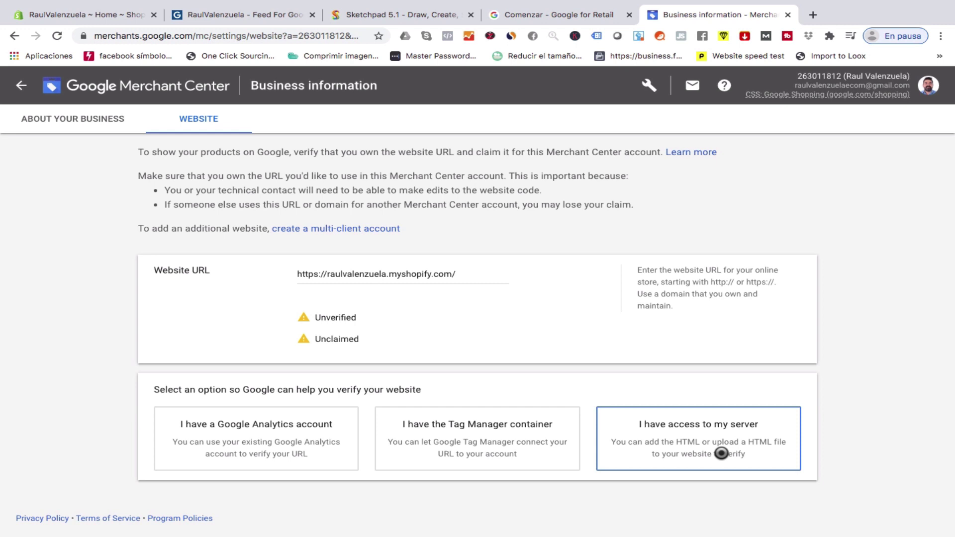
Choose server-access verification and copy the google-site-verification meta tag.
click(721, 453)
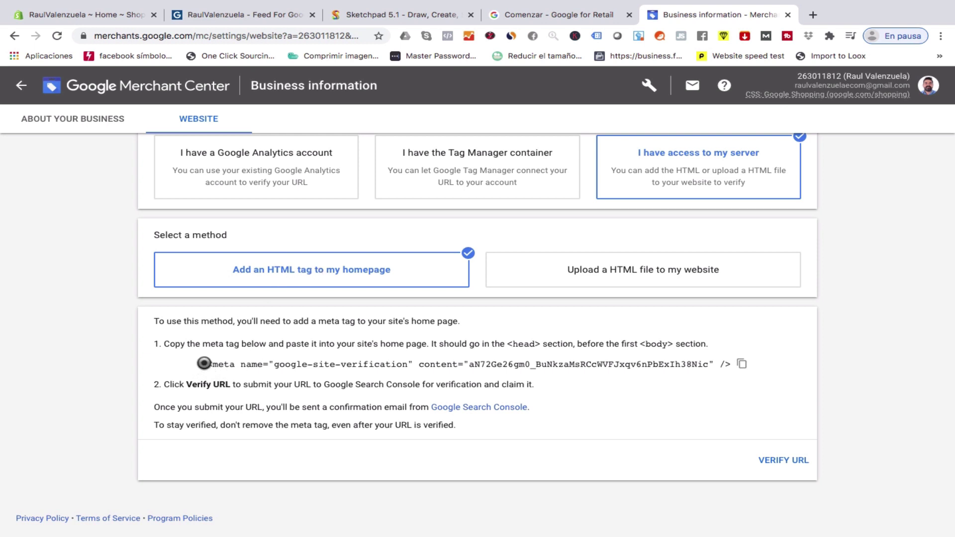
drag(203, 364, 716, 361)
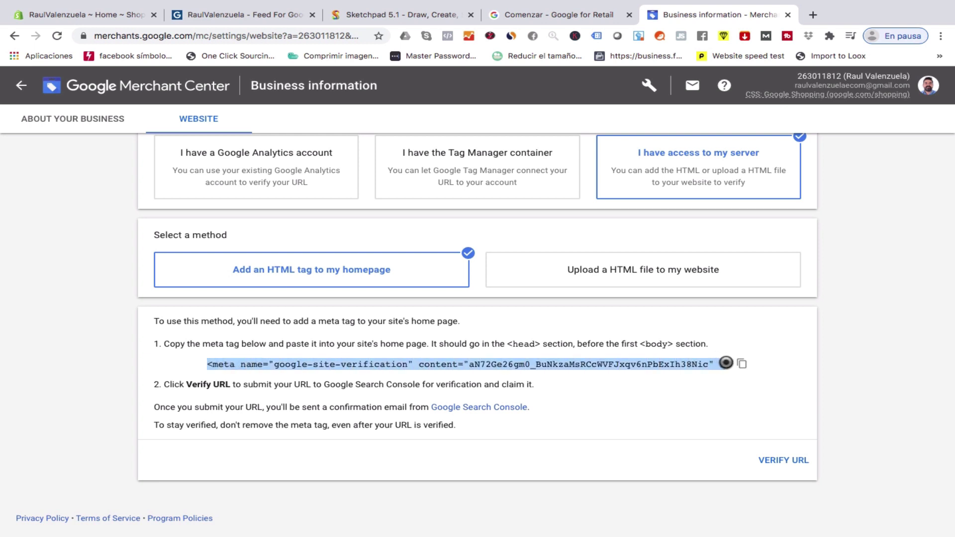
drag(721, 364, 728, 364)
click(745, 366)
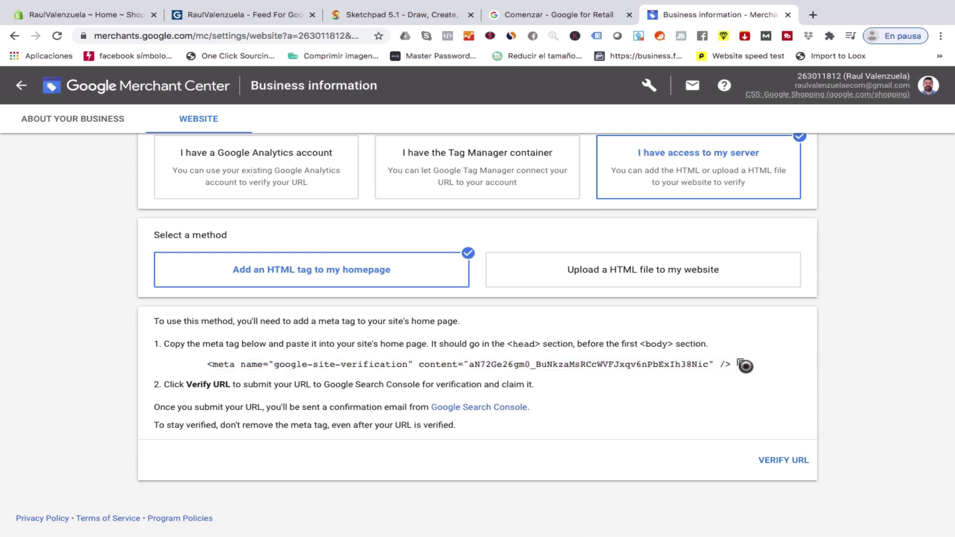
click(83, 15)
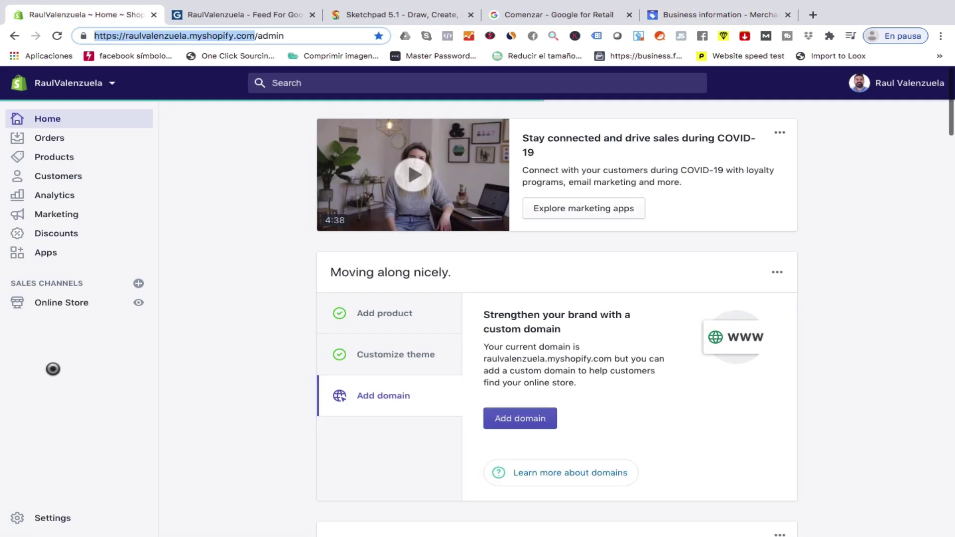
Open theme.liquid under Layout in the Debut theme's code editor.
click(89, 306)
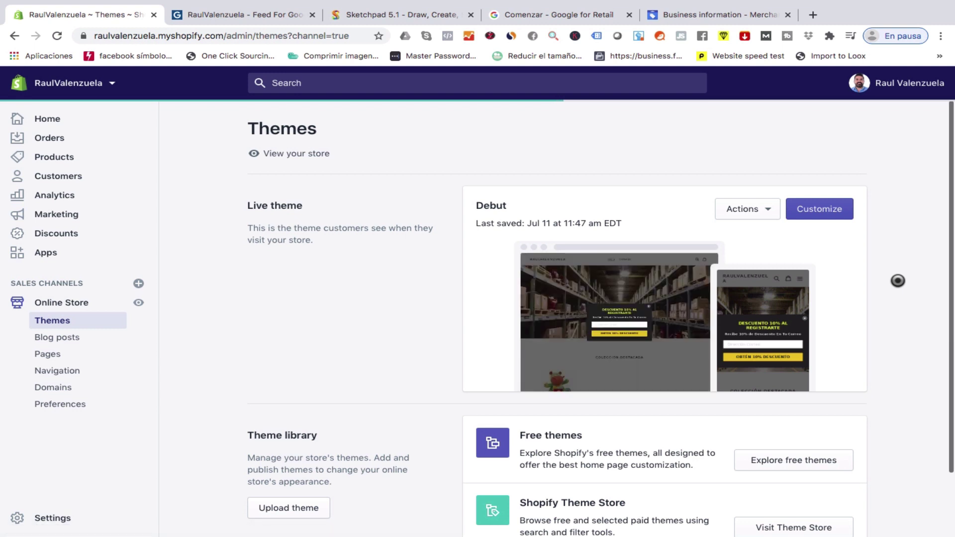
click(763, 215)
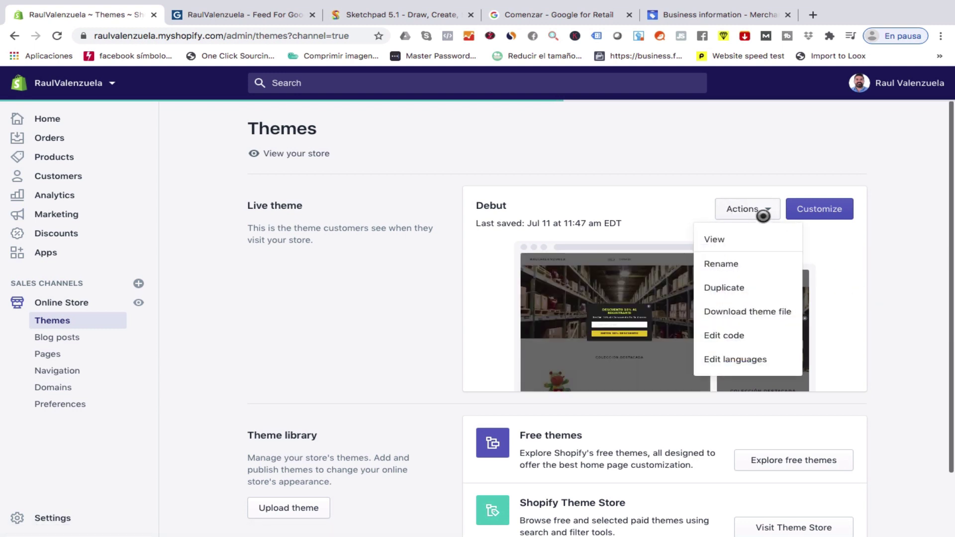
click(762, 335)
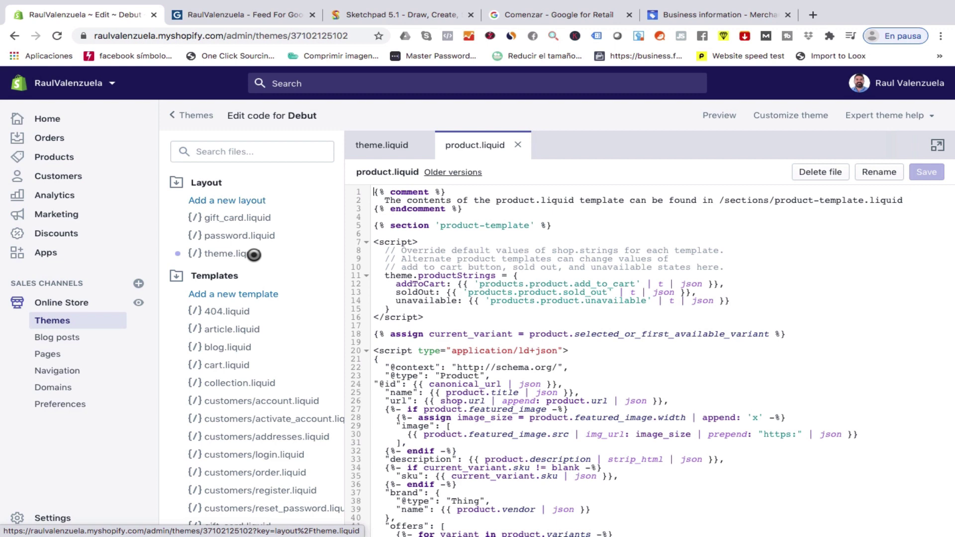
click(254, 255)
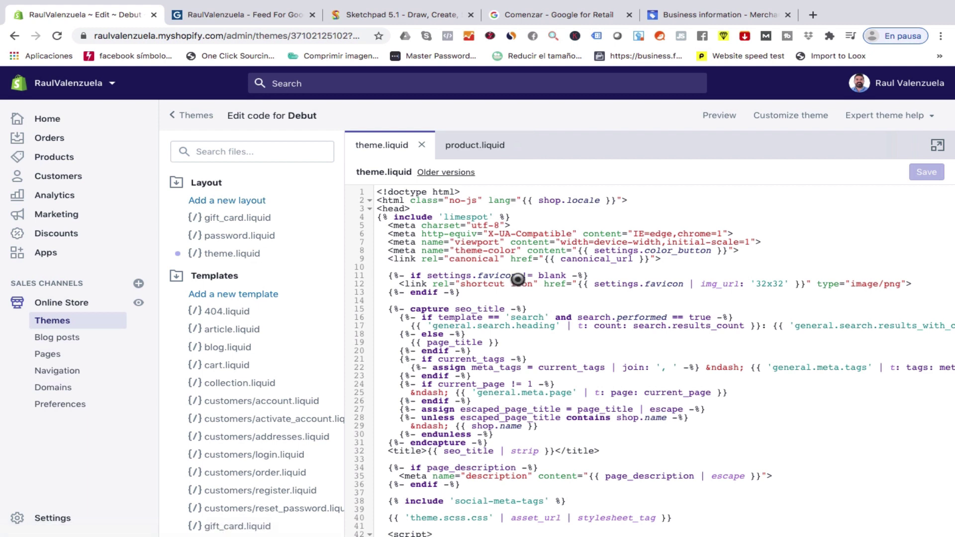
Search theme.liquid for 'head' to locate the closing head tag.
key(ctrl+f)
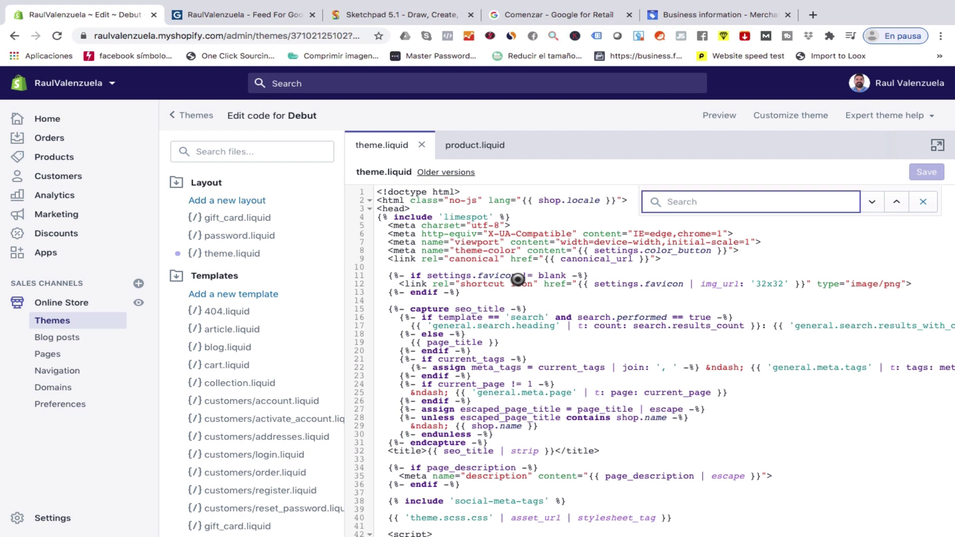
text(head)
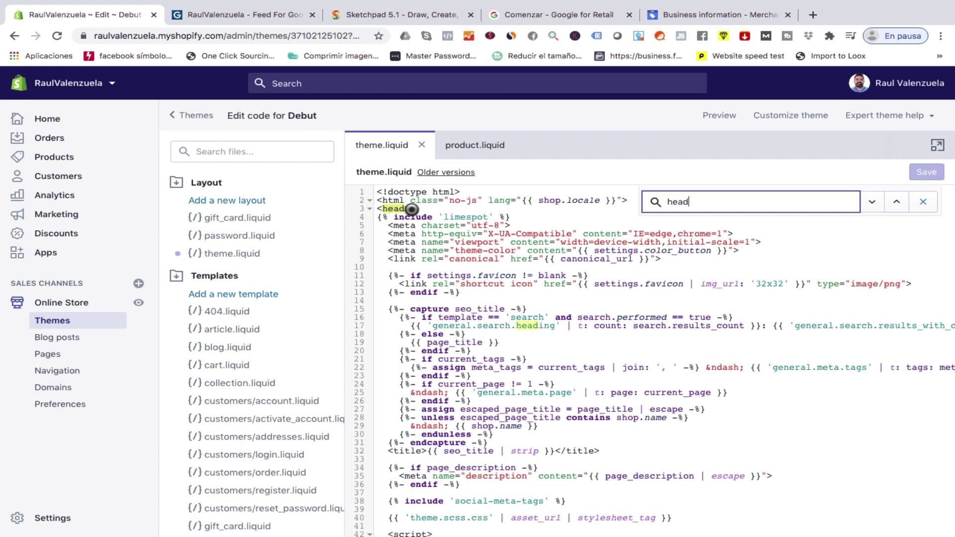
click(387, 221)
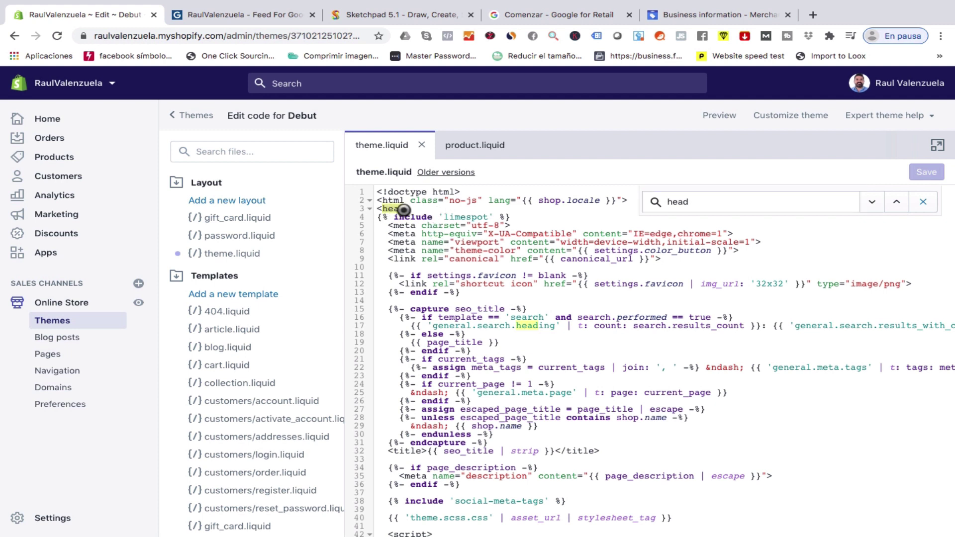
scroll(424, 247, down, 1)
scroll(424, 247, down, 7)
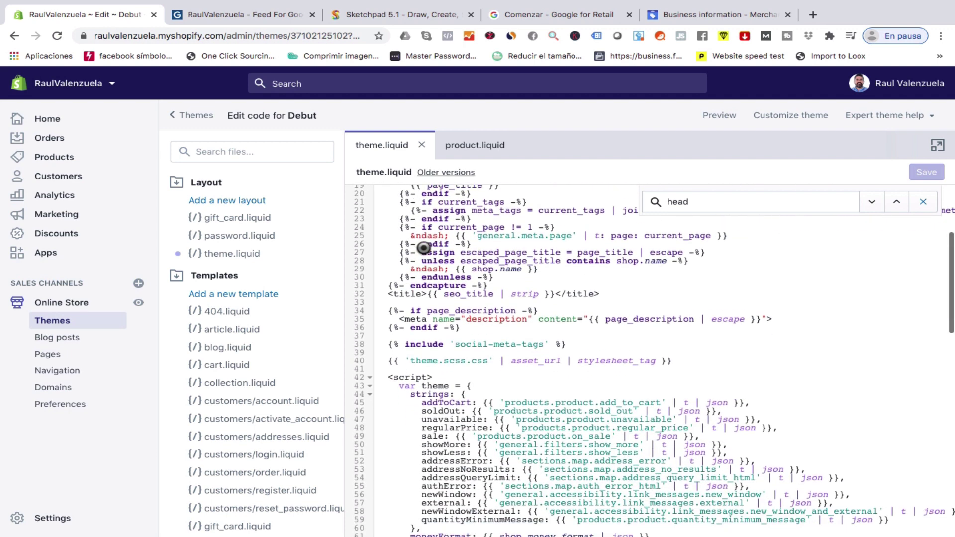
scroll(423, 248, down, 6)
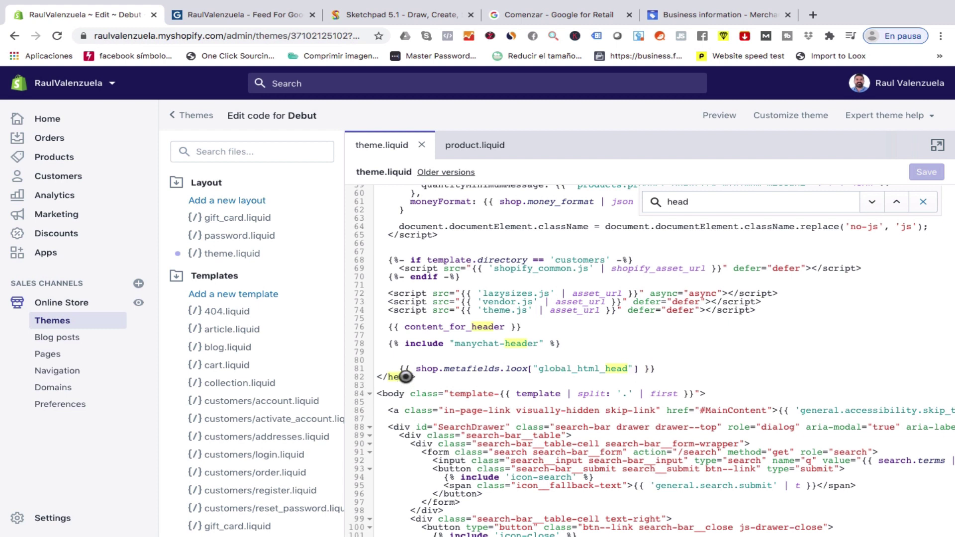
Paste the verification meta tag on a new line after line 81 and save theme.liquid.
click(681, 371)
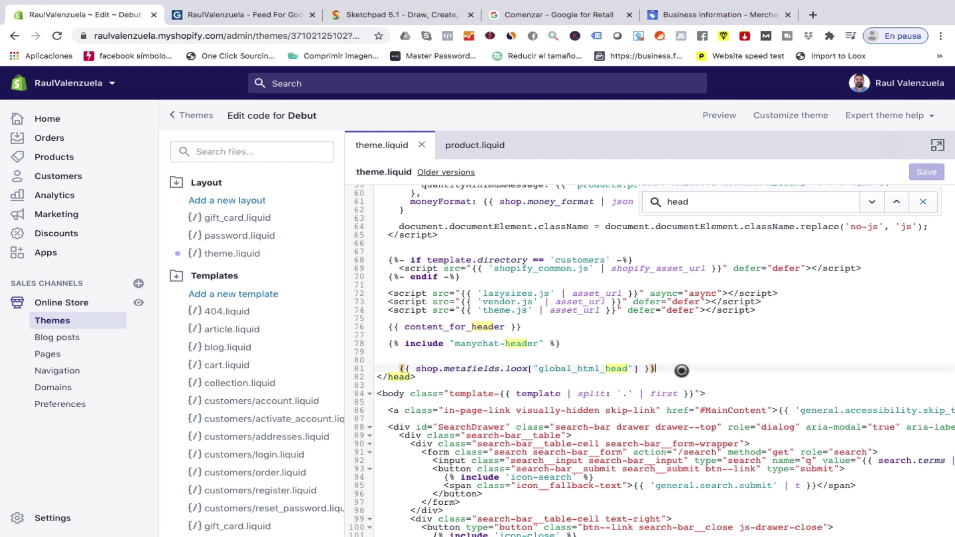
key(Return)
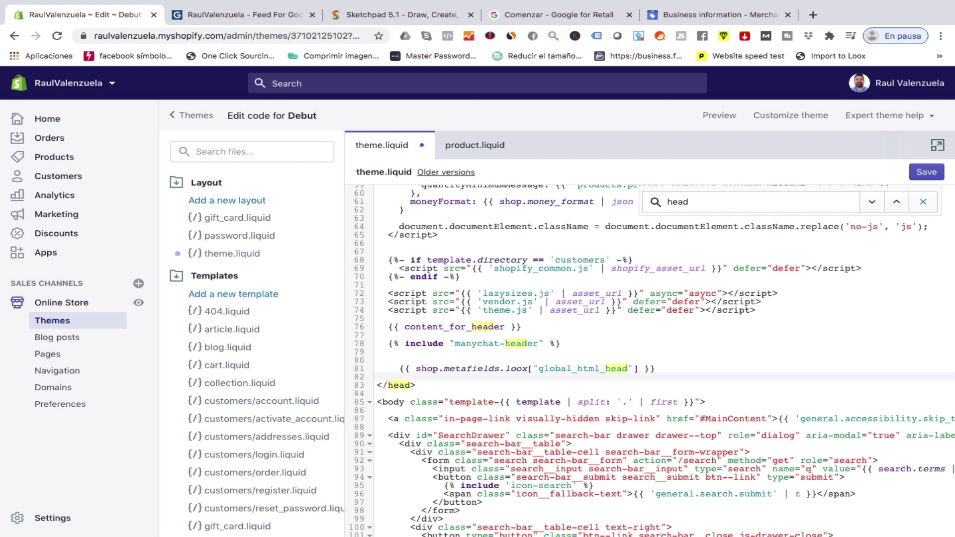
key(super+v)
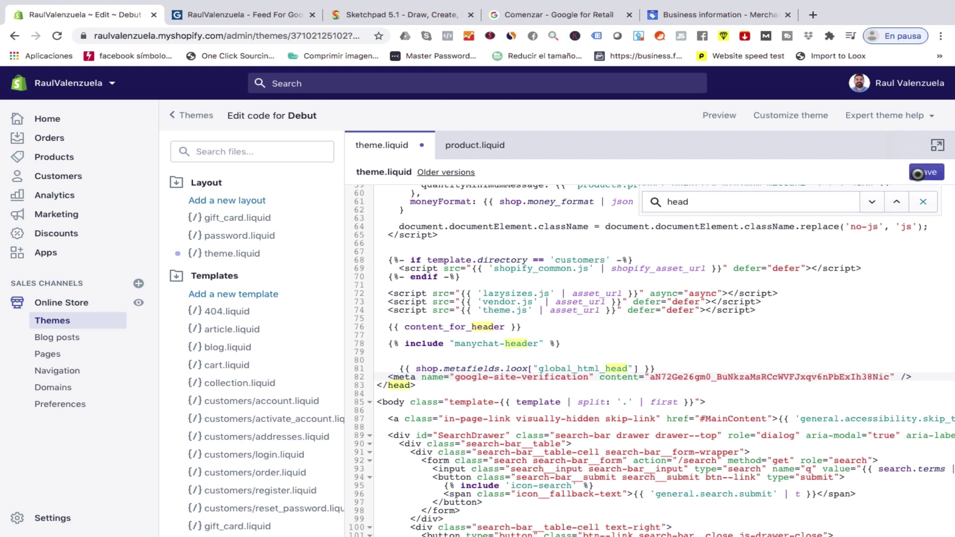
click(925, 172)
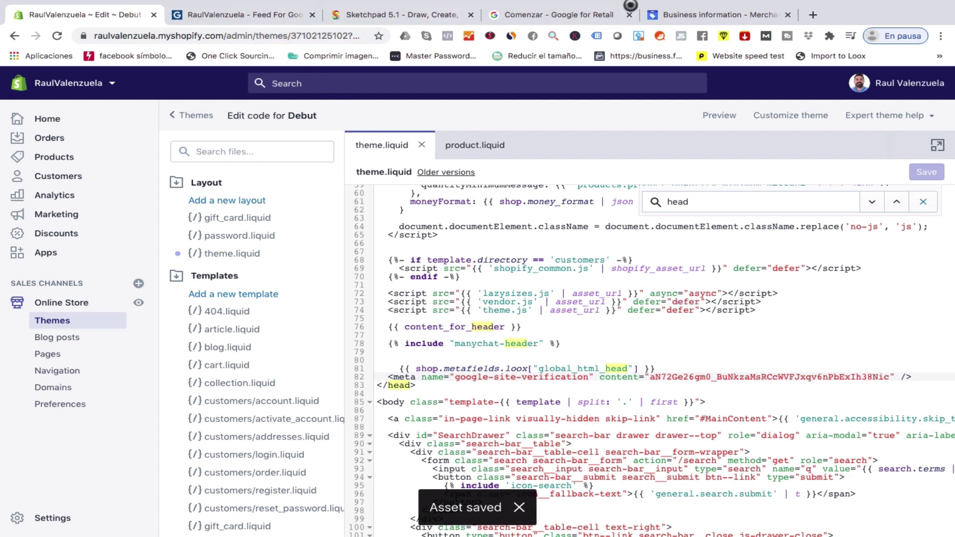
click(724, 16)
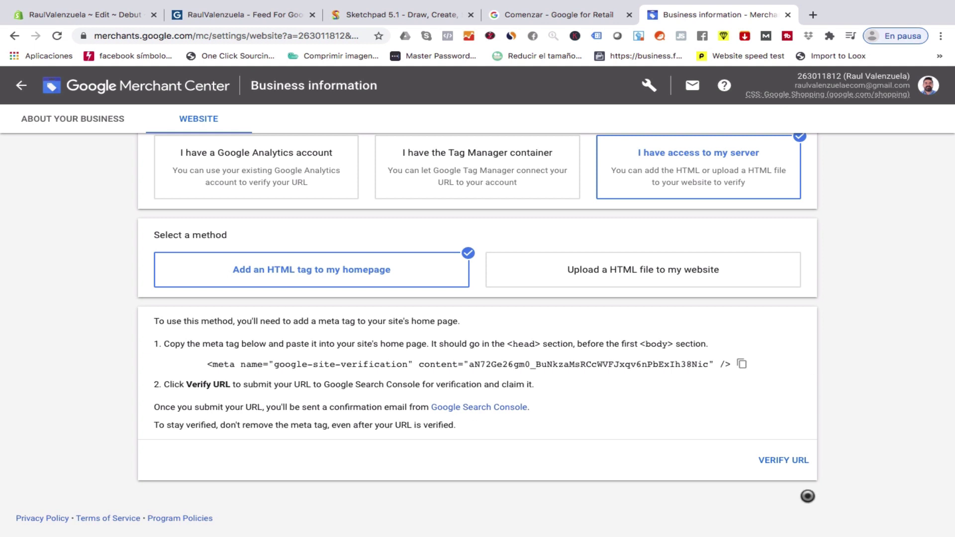
Submit the store's website URL for verification with VERIFY URL.
click(783, 462)
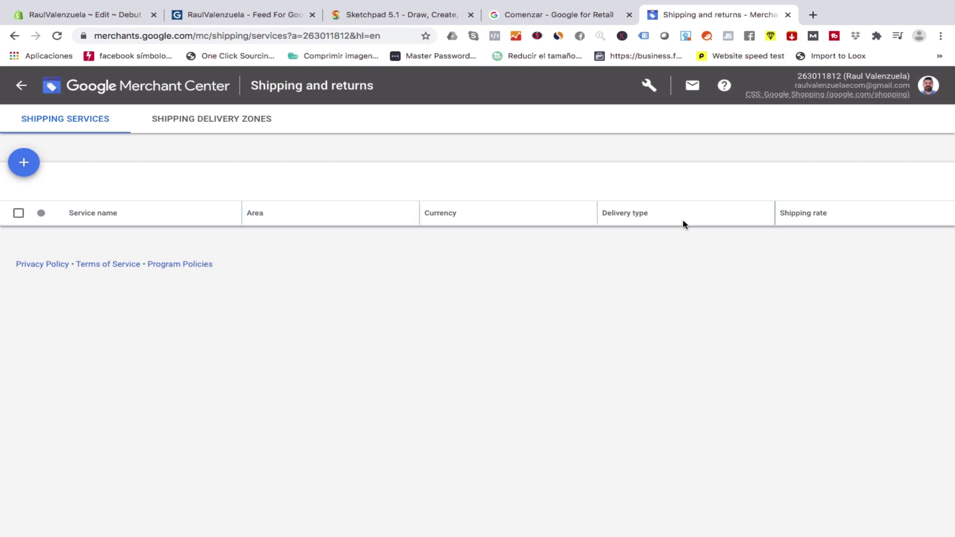
Under Sales tax, choose 'Don't charge sales tax for any state' for the US and save.
click(657, 93)
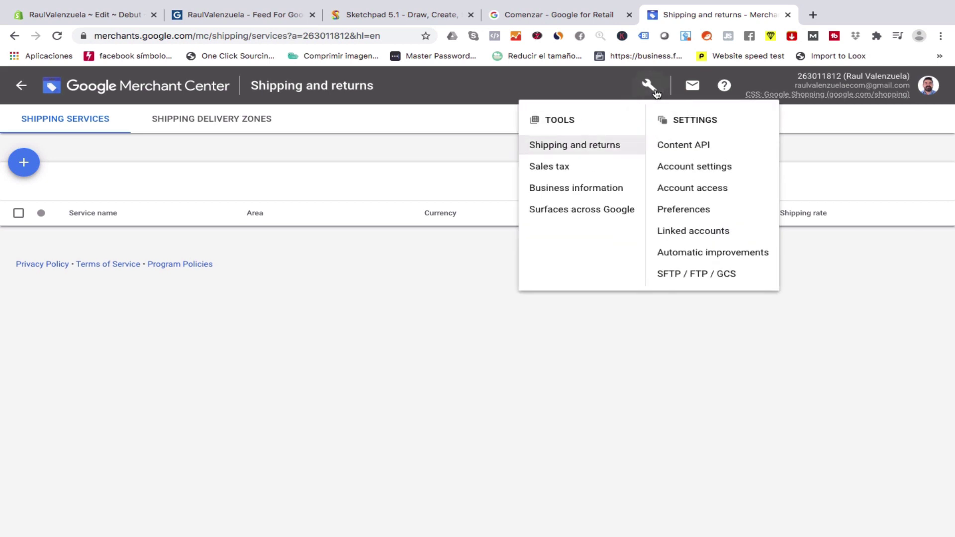
click(607, 173)
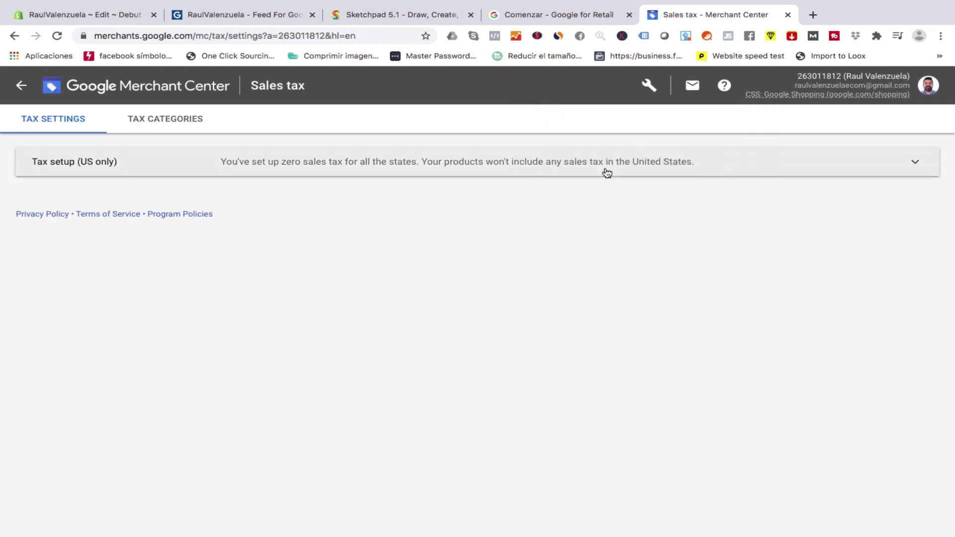
click(607, 172)
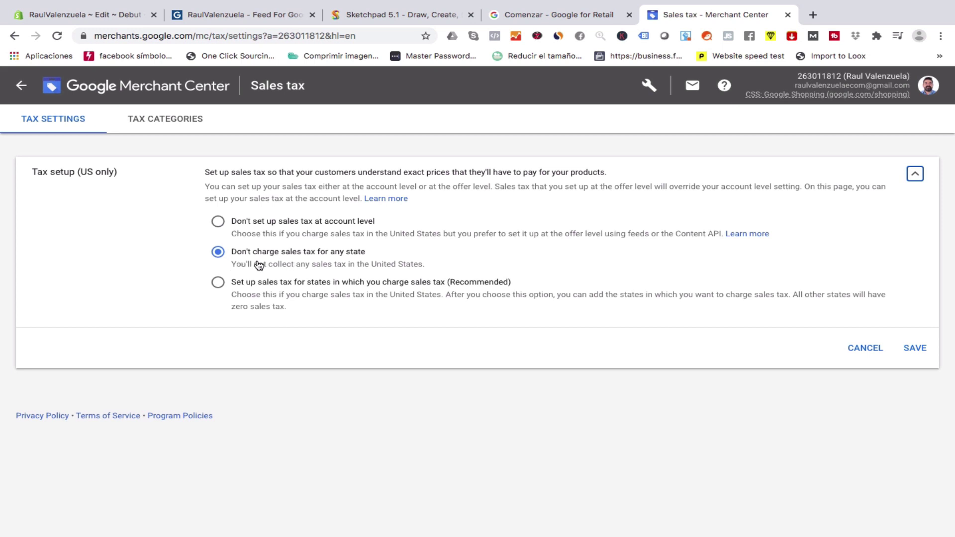
click(219, 225)
click(218, 282)
click(220, 255)
click(910, 357)
click(653, 90)
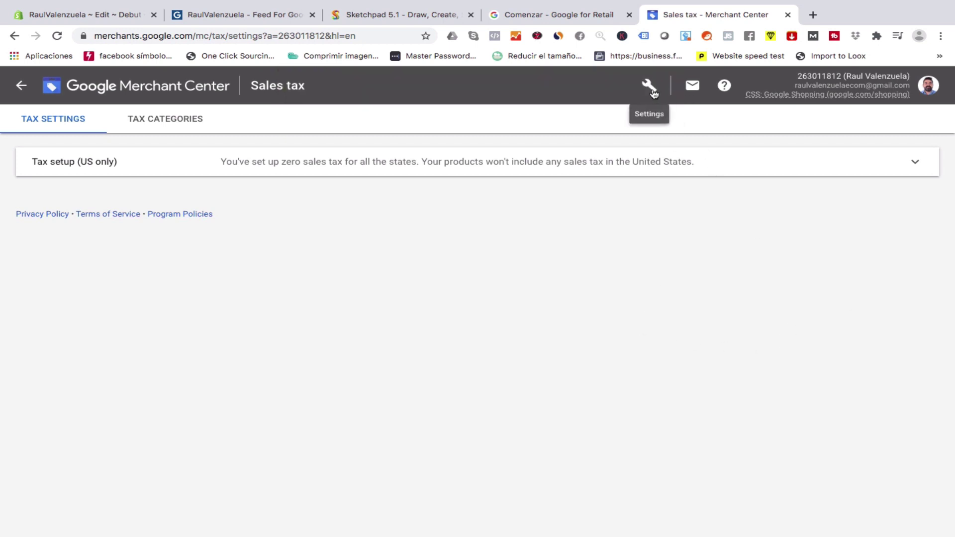
Create a new service under Shipping and returns and place the cursor in its Service name field.
click(650, 88)
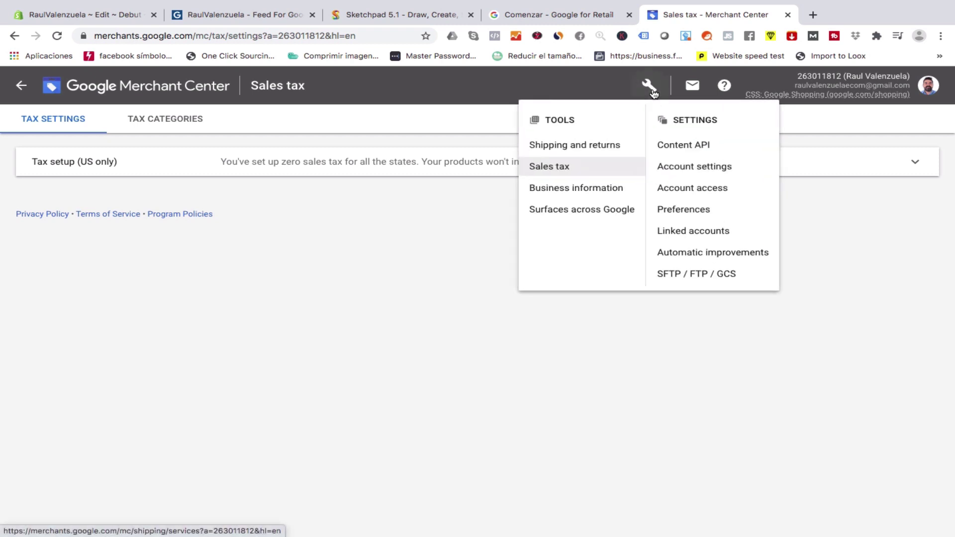
click(612, 152)
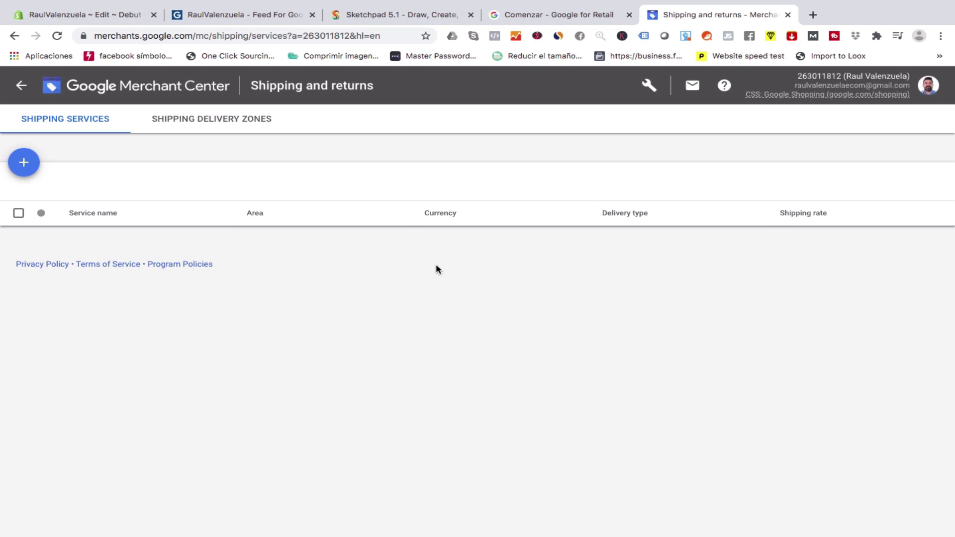
click(23, 162)
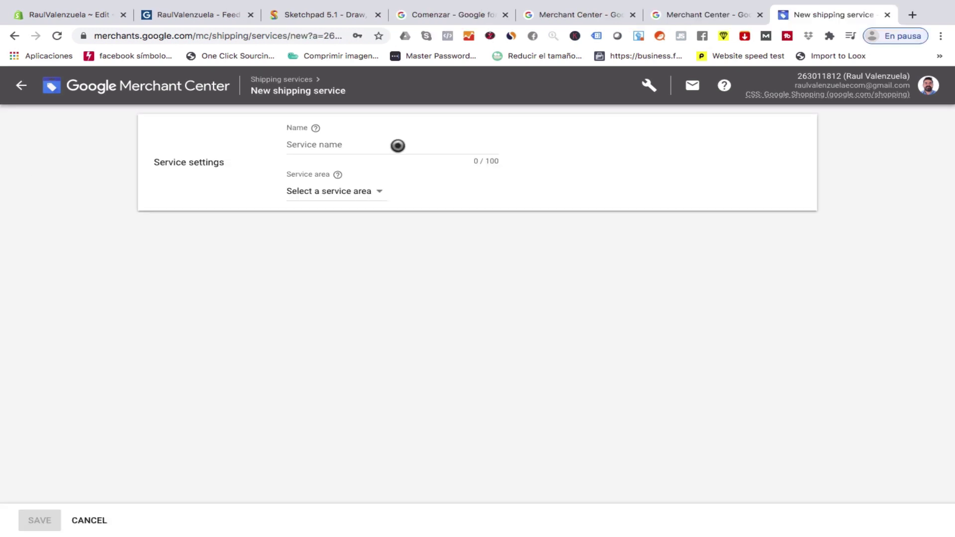
click(398, 146)
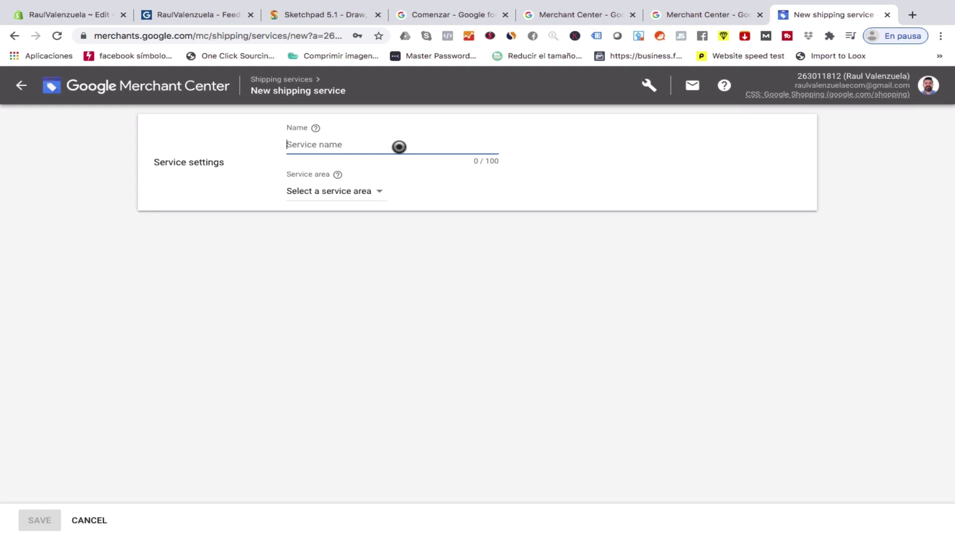
Name the service '<$25 - $5 - <>$25 - Envio Gratis' and set Mexico as the service area.
text(<$25 - )
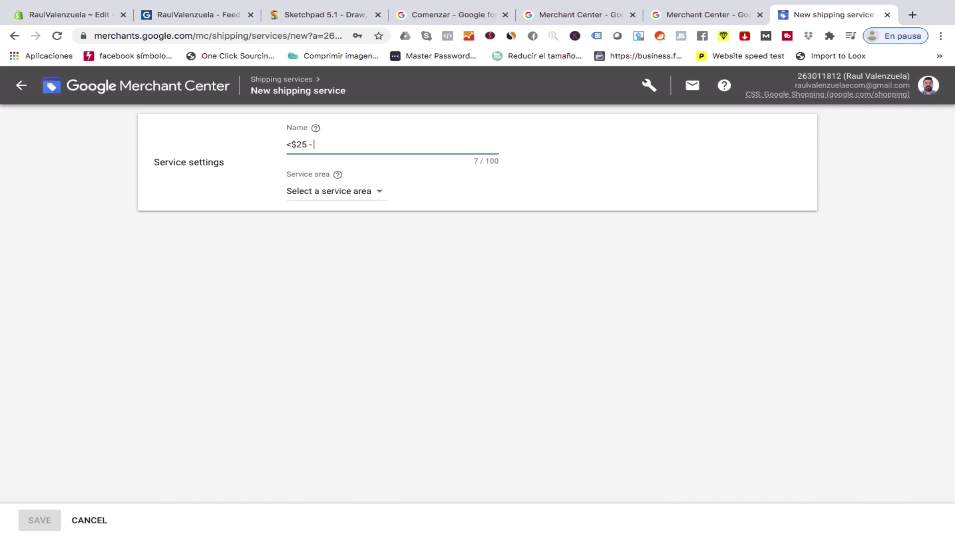
text($5)
text( - )
text(<)
text(>)
text($25 )
text(- E)
text(nvio Grt)
key(BackSpace)
text(atis)
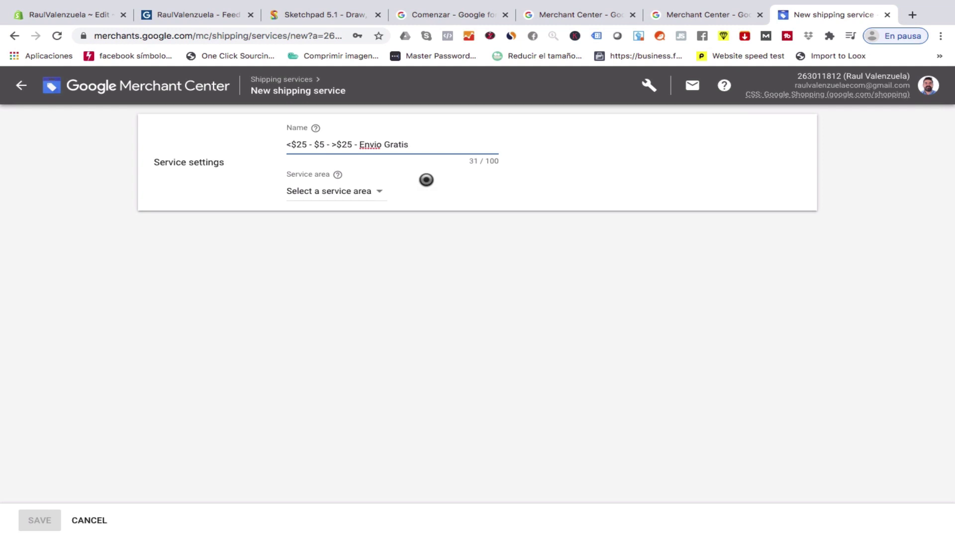
click(373, 193)
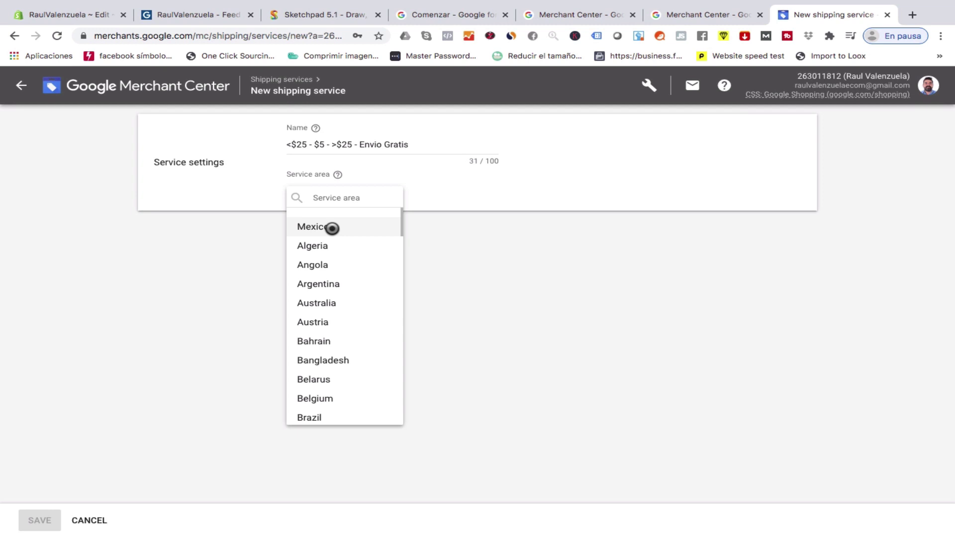
click(332, 228)
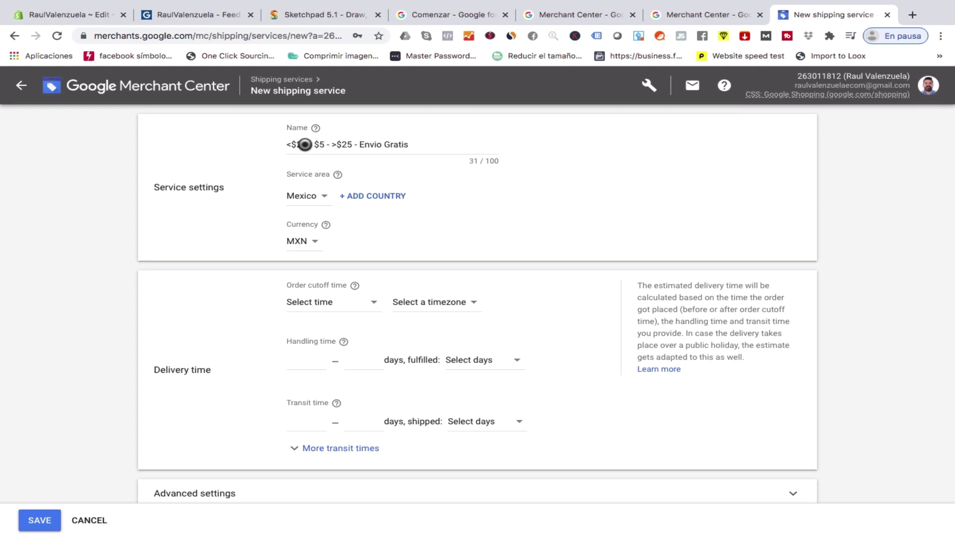
Change the amounts in the service name to 500, 100 and 500.
click(306, 144)
key(BackSpace)
key(BackSpace)
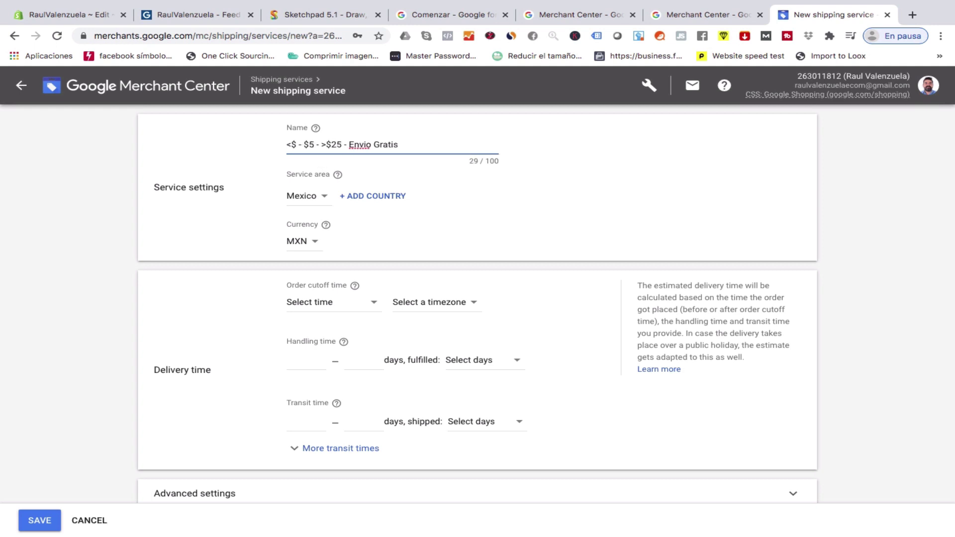
text(50)
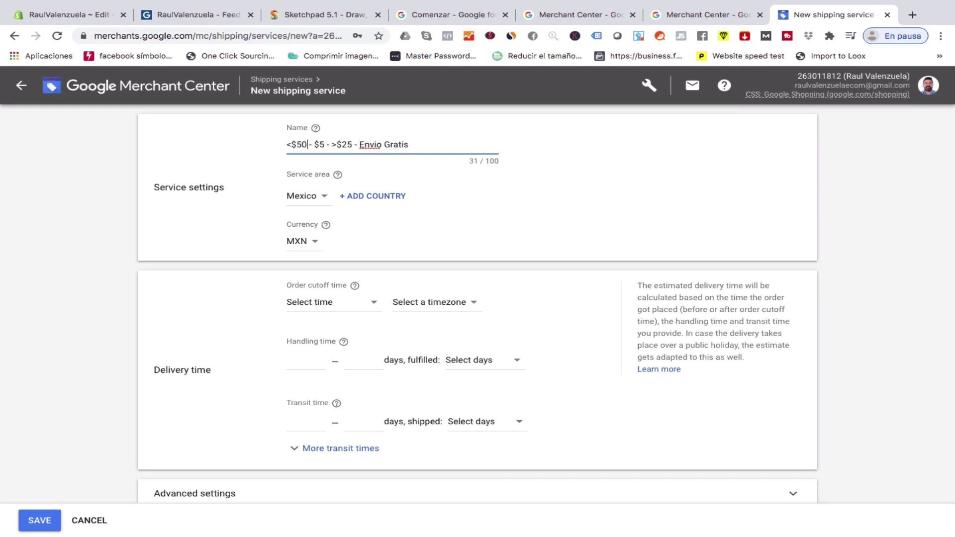
text(0)
key(Right)
key(Right)
key(Right)
key(Right)
key(Right)
key(BackSpace)
text(100)
key(Right)
key(Right)
key(Right)
key(Right)
key(Right)
key(Right)
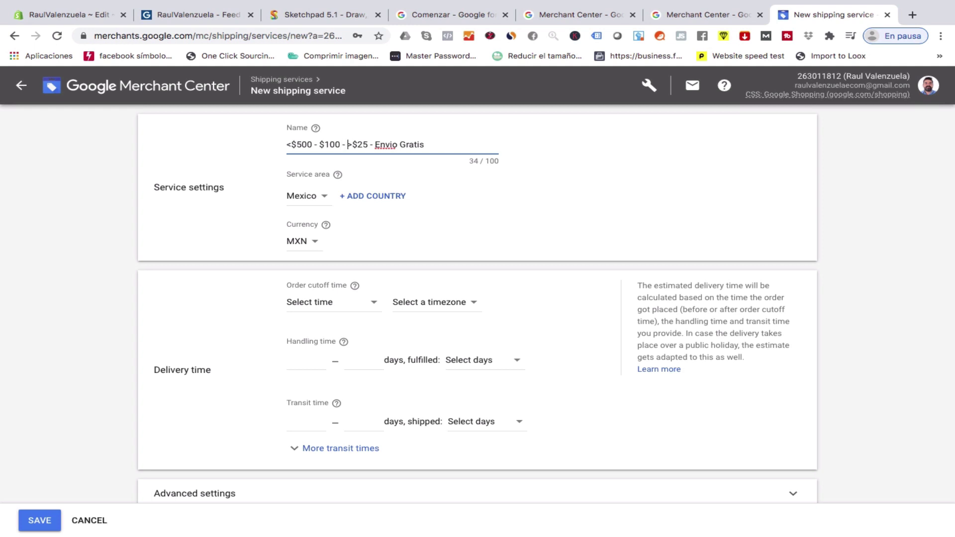
key(Right)
key(BackSpace)
key(BackSpace)
text(500)
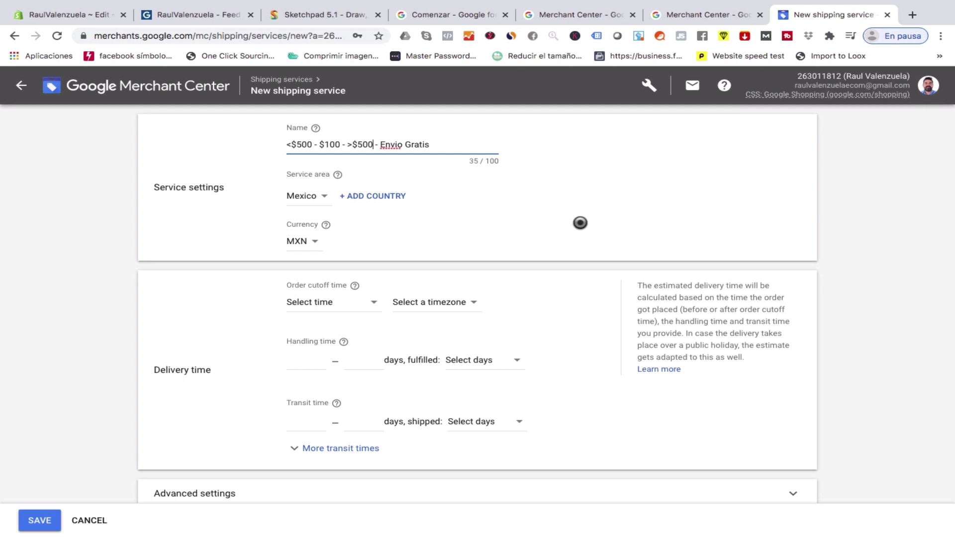
Set transit time to 3–10 days with shipping on Mon – Fri.
scroll(548, 242, down, 2)
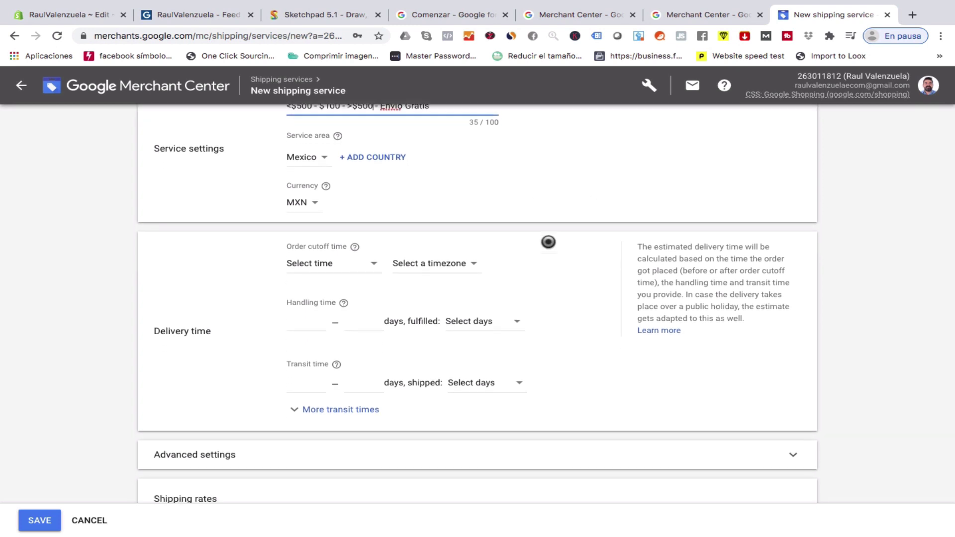
scroll(548, 242, down, 1)
scroll(548, 242, down, 4)
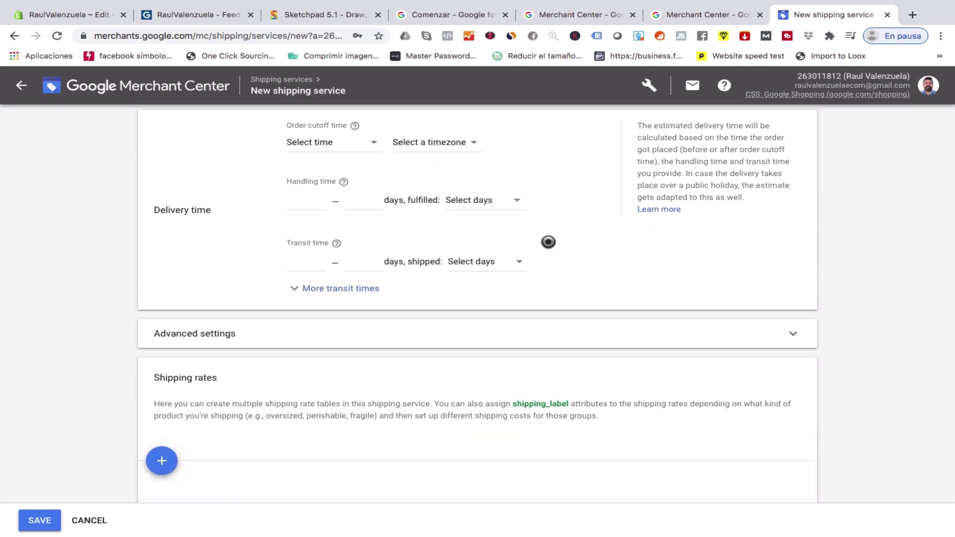
click(310, 264)
text(3)
click(358, 265)
text(10)
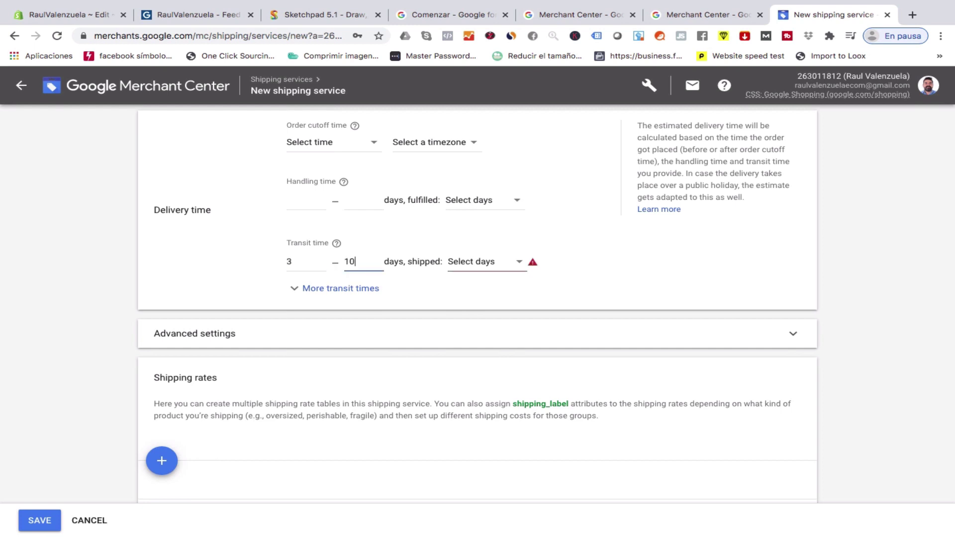
click(491, 261)
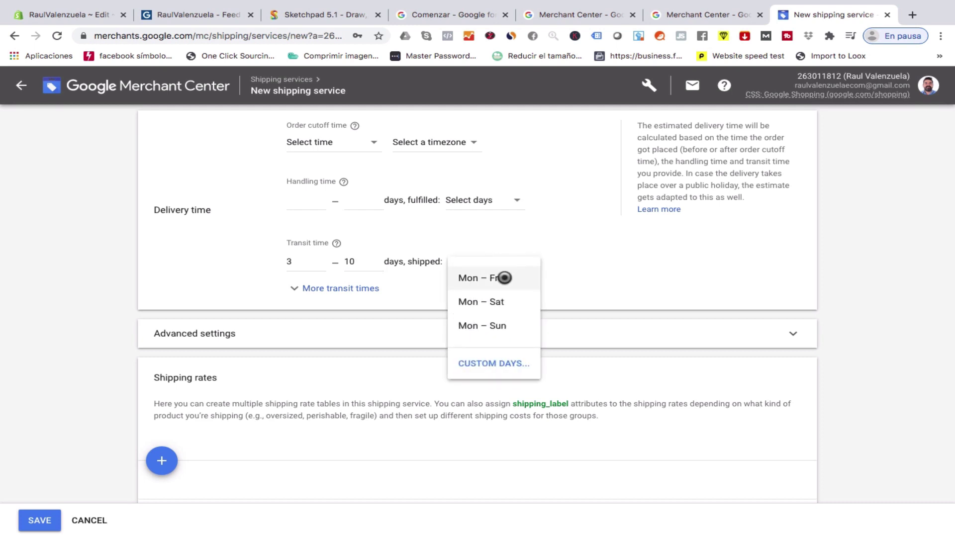
click(490, 280)
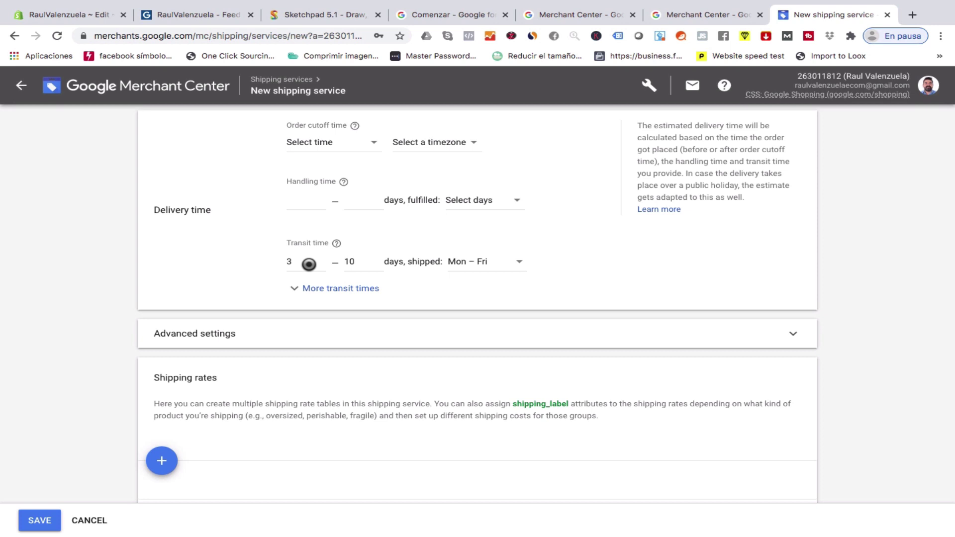
Re-edit the minimum and maximum transit day values, finishing with 3–10 days.
double_click(309, 264)
text(5)
double_click(370, 264)
text(15)
text(0)
click(290, 260)
text(3)
scroll(447, 284, down, 1)
scroll(451, 286, down, 1)
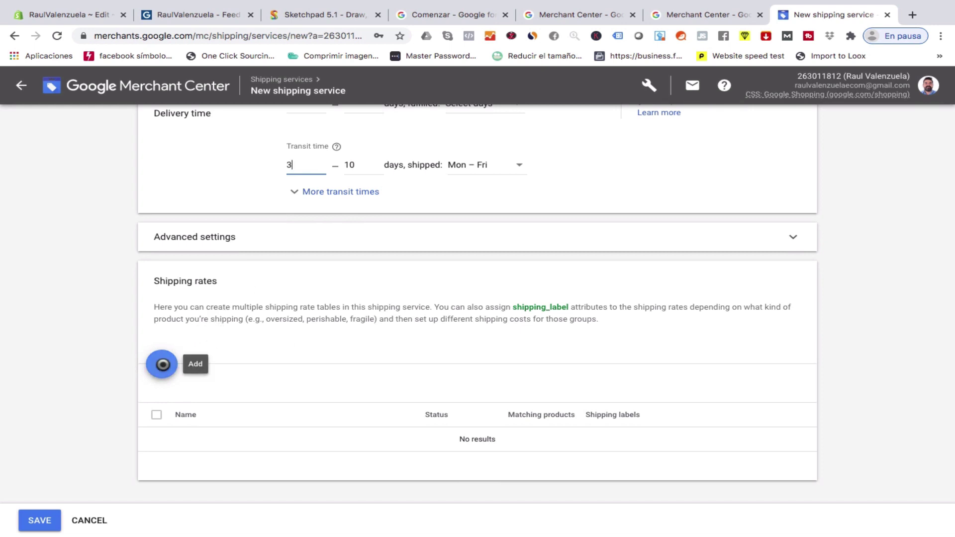
scroll(215, 353, up, 5)
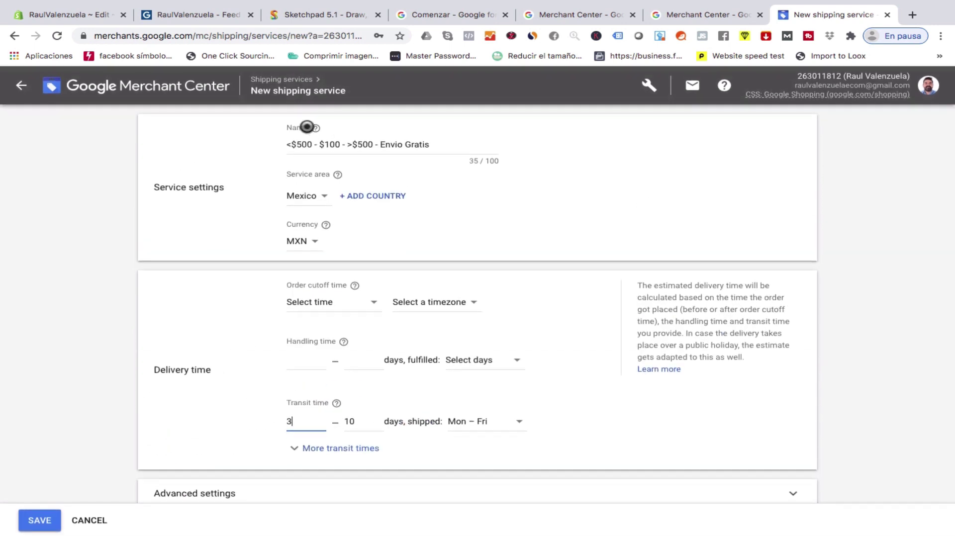
scroll(271, 260, down, 5)
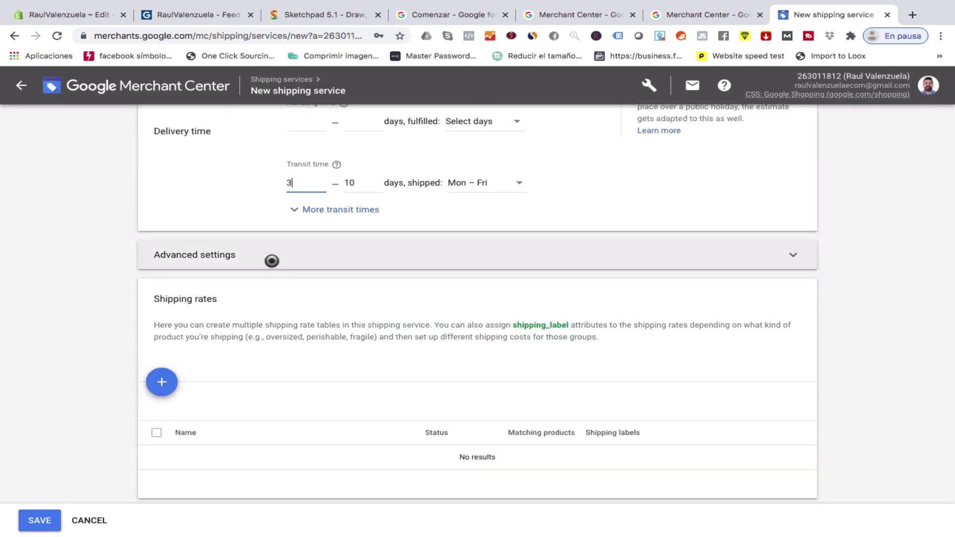
Add an order-price shipping rate named 'Envio Mayor a $500 MXN'.
click(160, 384)
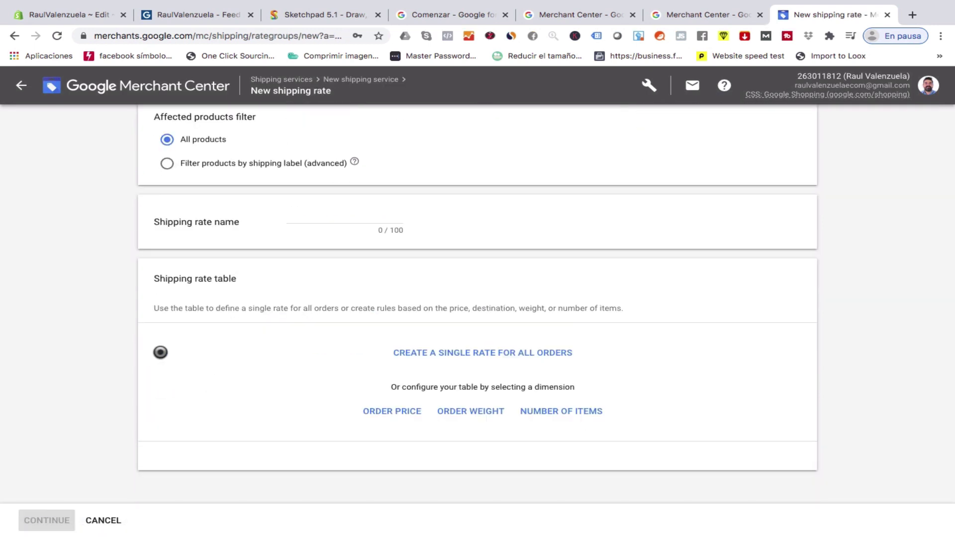
click(384, 414)
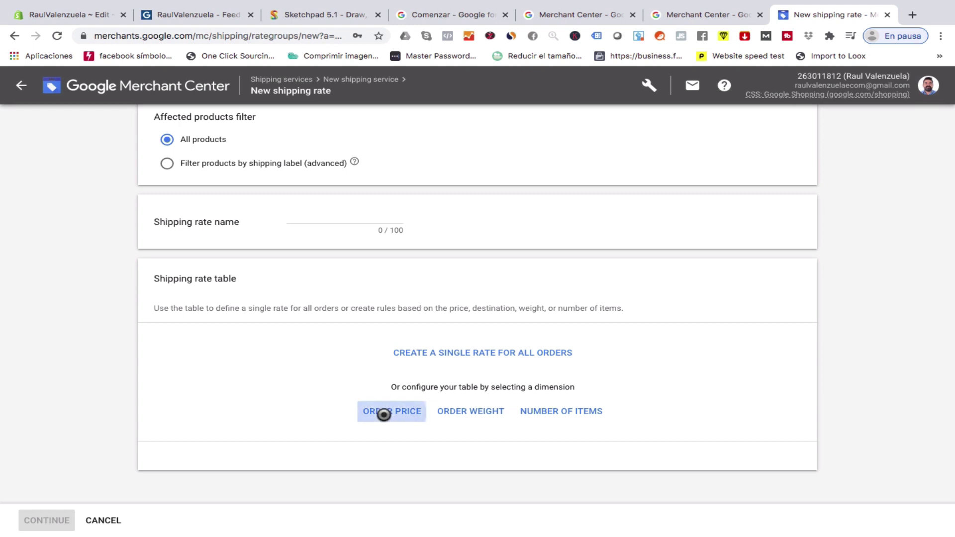
click(291, 227)
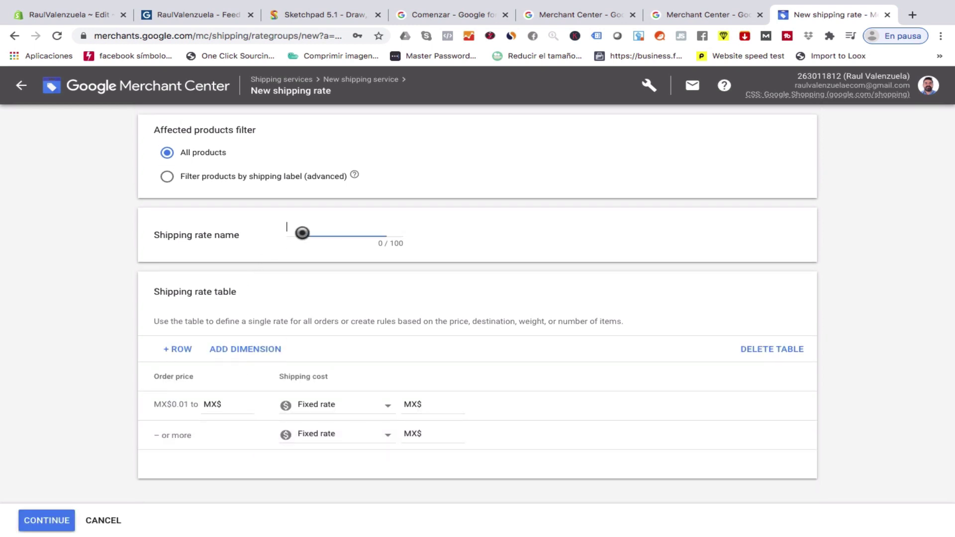
text(Envio Mayor a $)
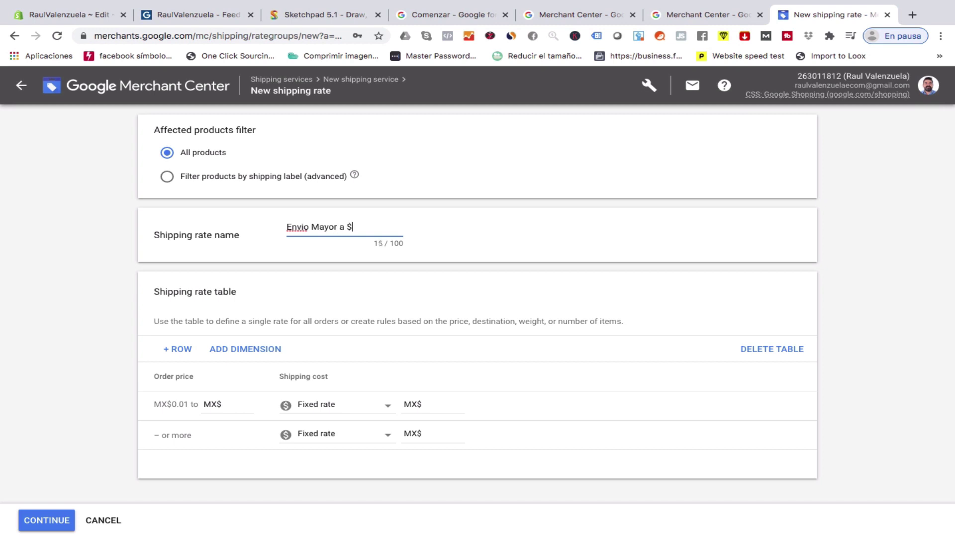
text(25 USD)
key(BackSpace)
key(BackSpace)
key(BackSpace)
key(BackSpace)
text(500 MXN)
key(BackSpace)
key(BackSpace)
key(BackSpace)
key(BackSpace)
key(BackSpace)
key(super+z)
Charge MX$100 for orders up to MX$499.99 and MX$0 from MX$500.
click(237, 406)
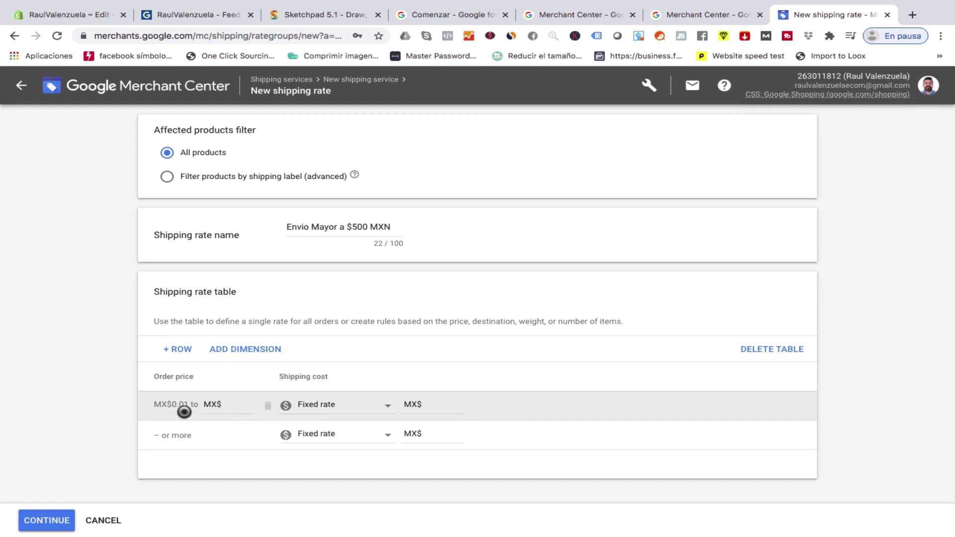
click(222, 404)
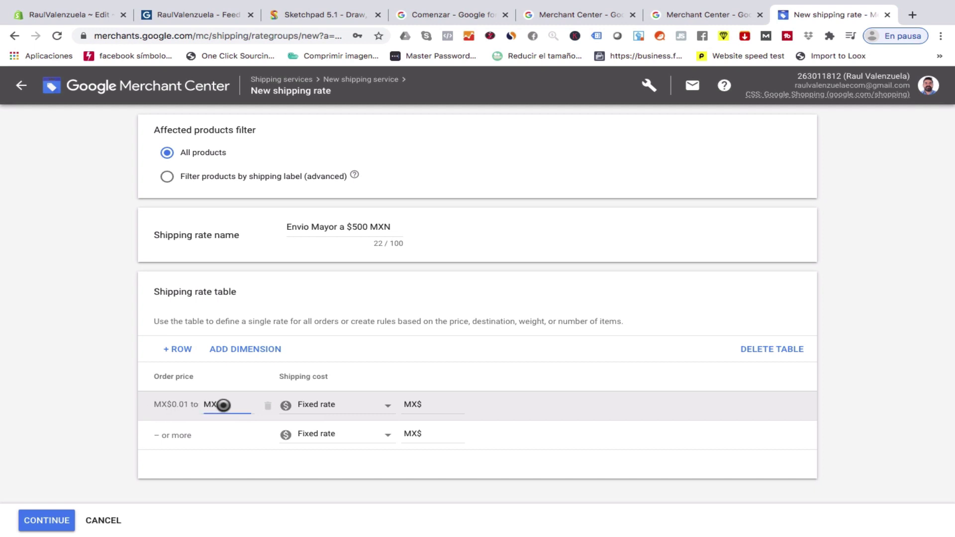
text(499)
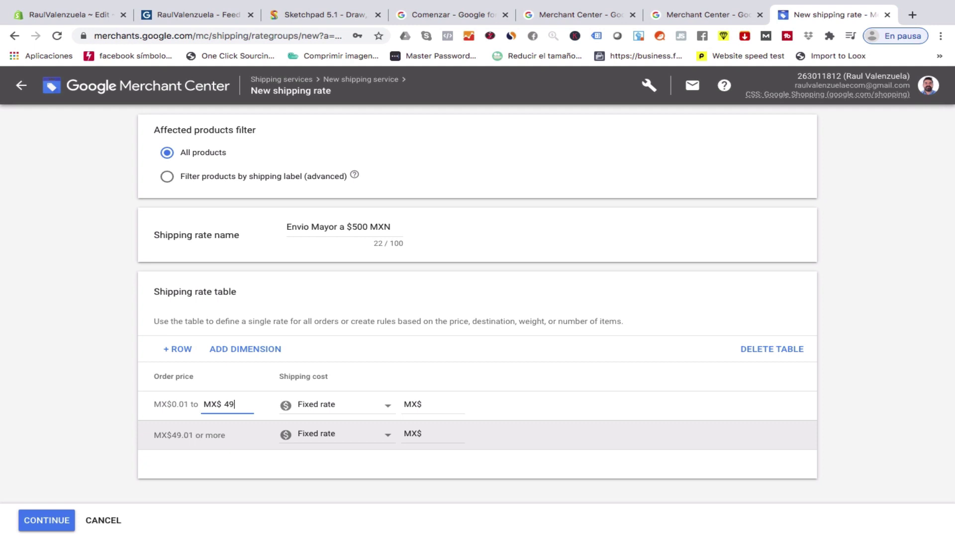
click(434, 404)
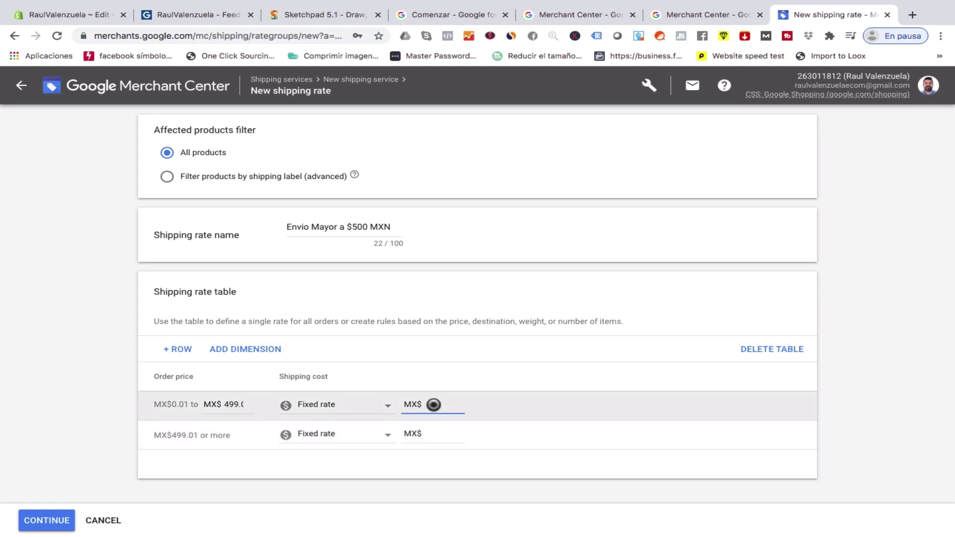
scroll(434, 404, up, 1)
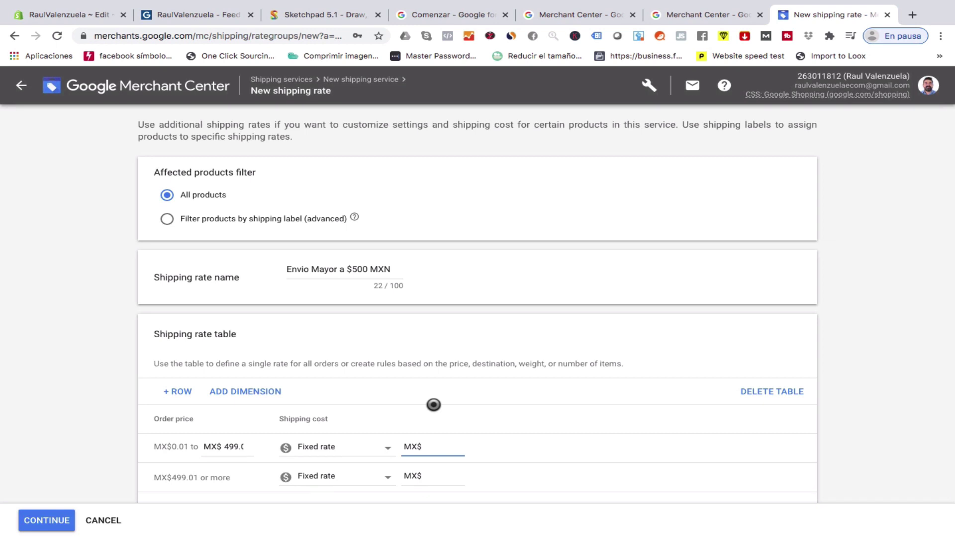
text(100)
scroll(240, 463, down, 1)
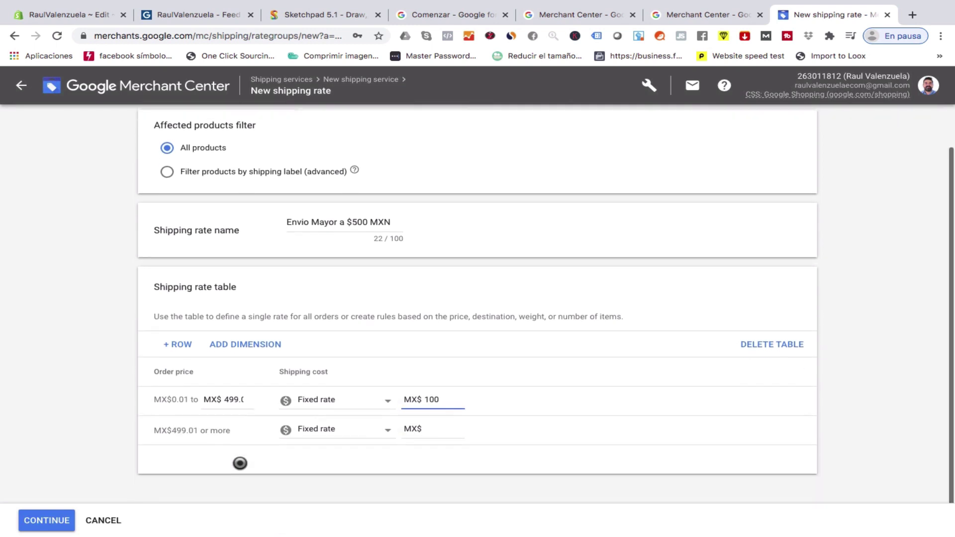
click(230, 397)
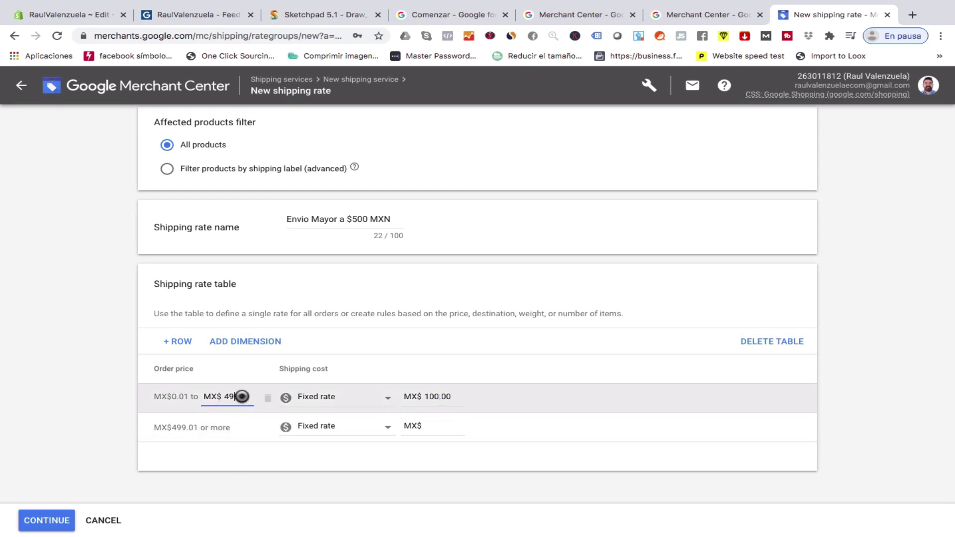
key(Right)
key(Right)
key(Right)
key(BackSpace)
key(BackSpace)
text(99)
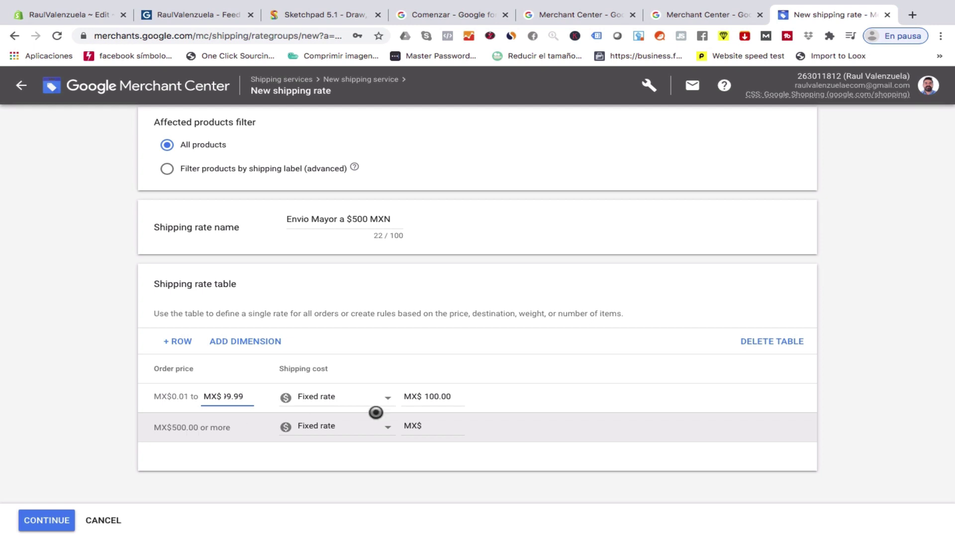
click(433, 426)
text(0)
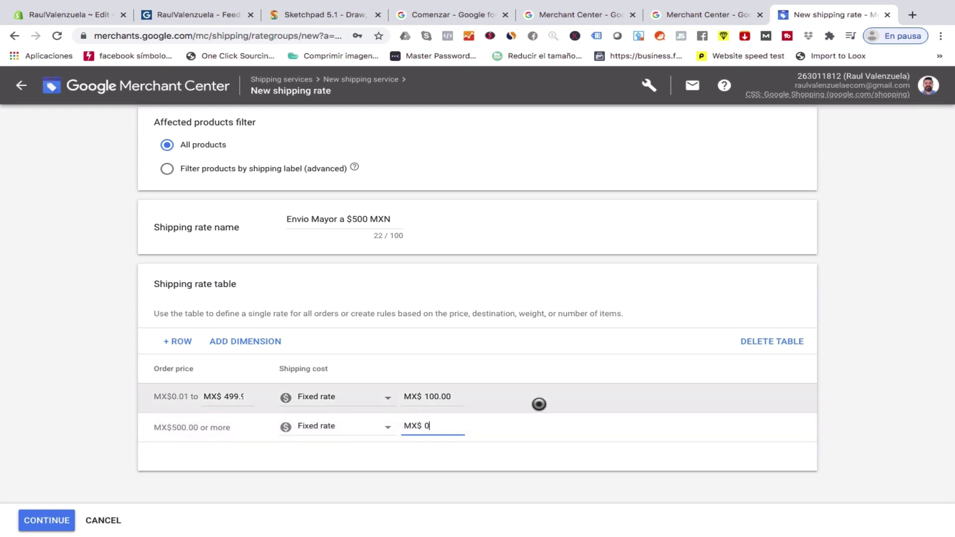
scroll(537, 412, down, 1)
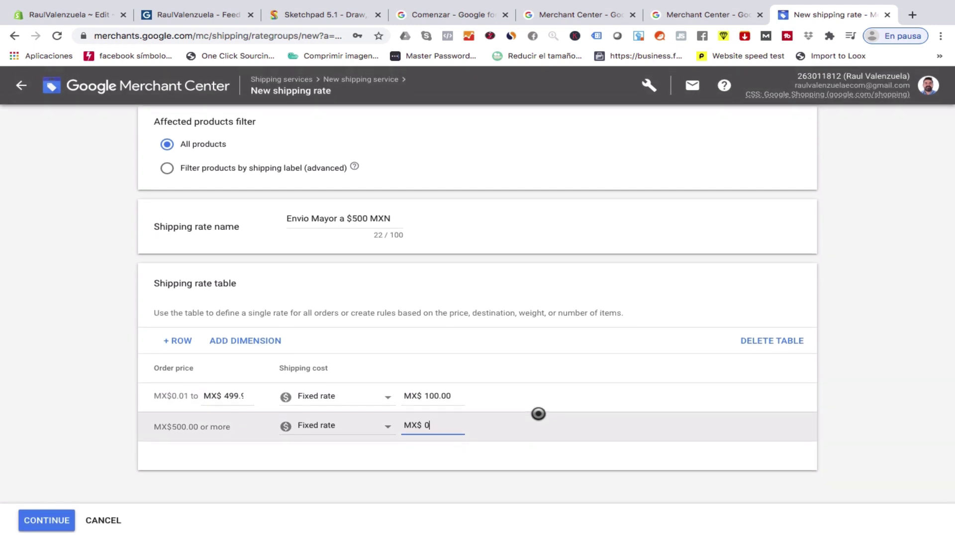
Confirm the rate and save the '<$500 - $100 - >$500 - Envio Gratis' service.
click(46, 523)
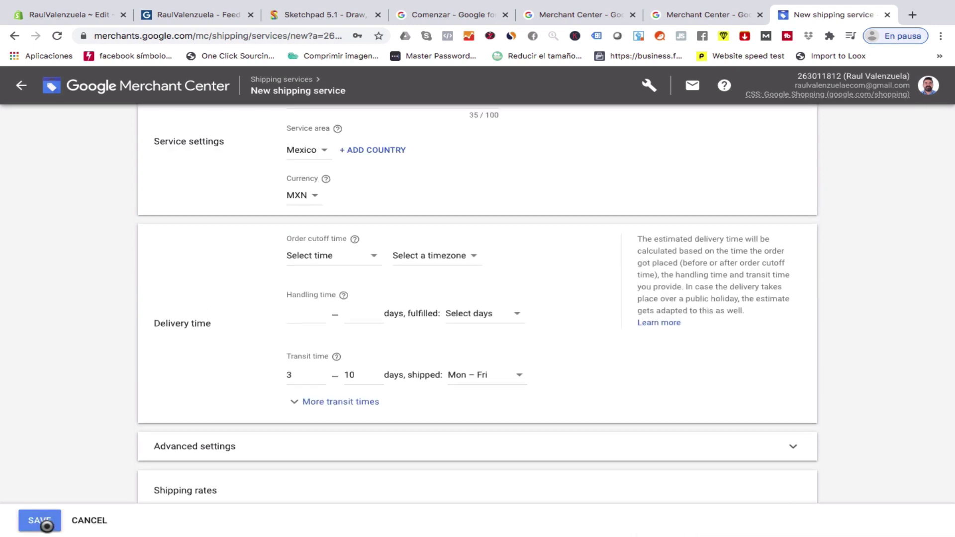
scroll(608, 420, down, 7)
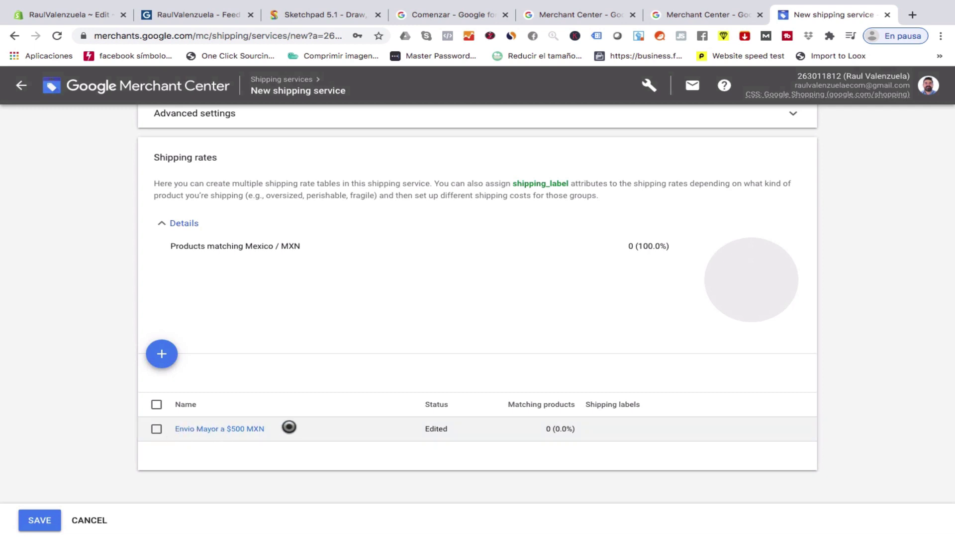
scroll(268, 426, up, 2)
scroll(269, 432, down, 3)
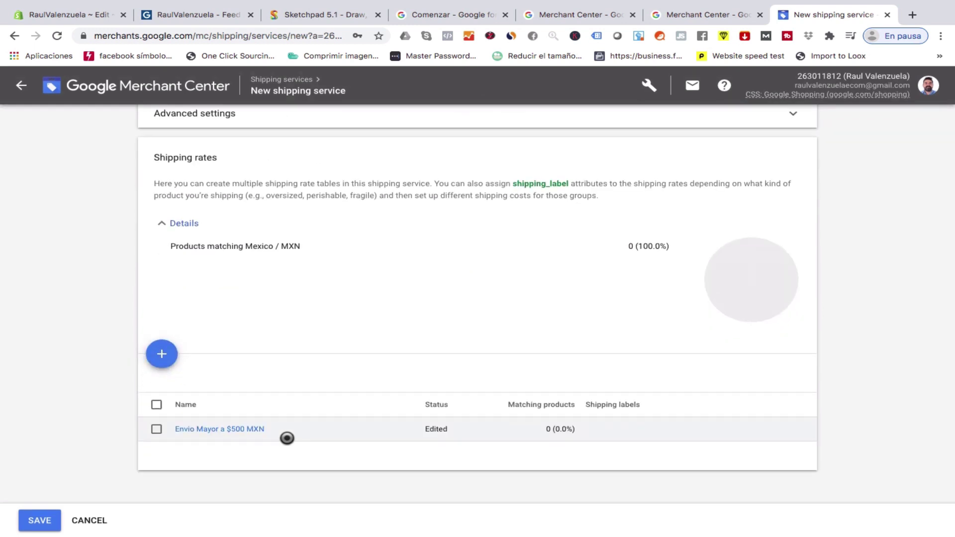
click(45, 525)
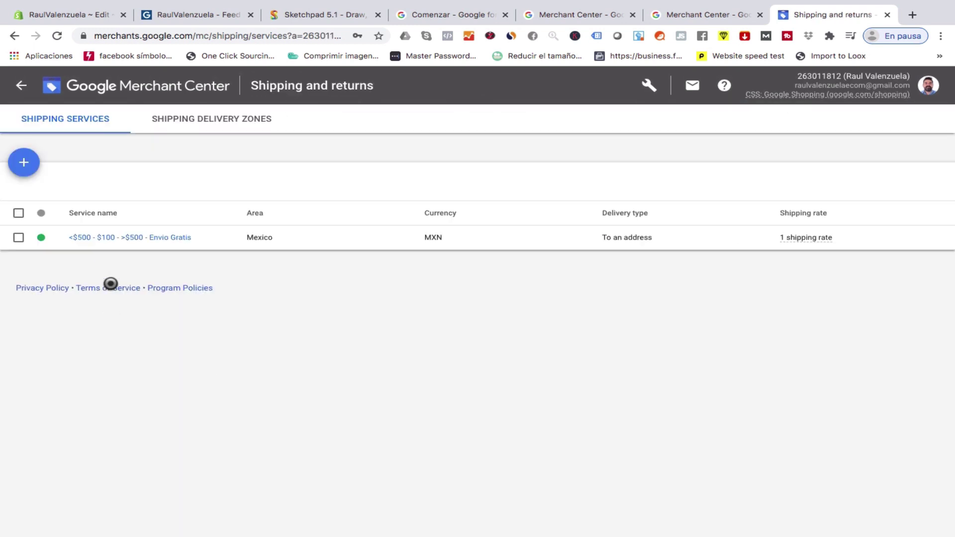